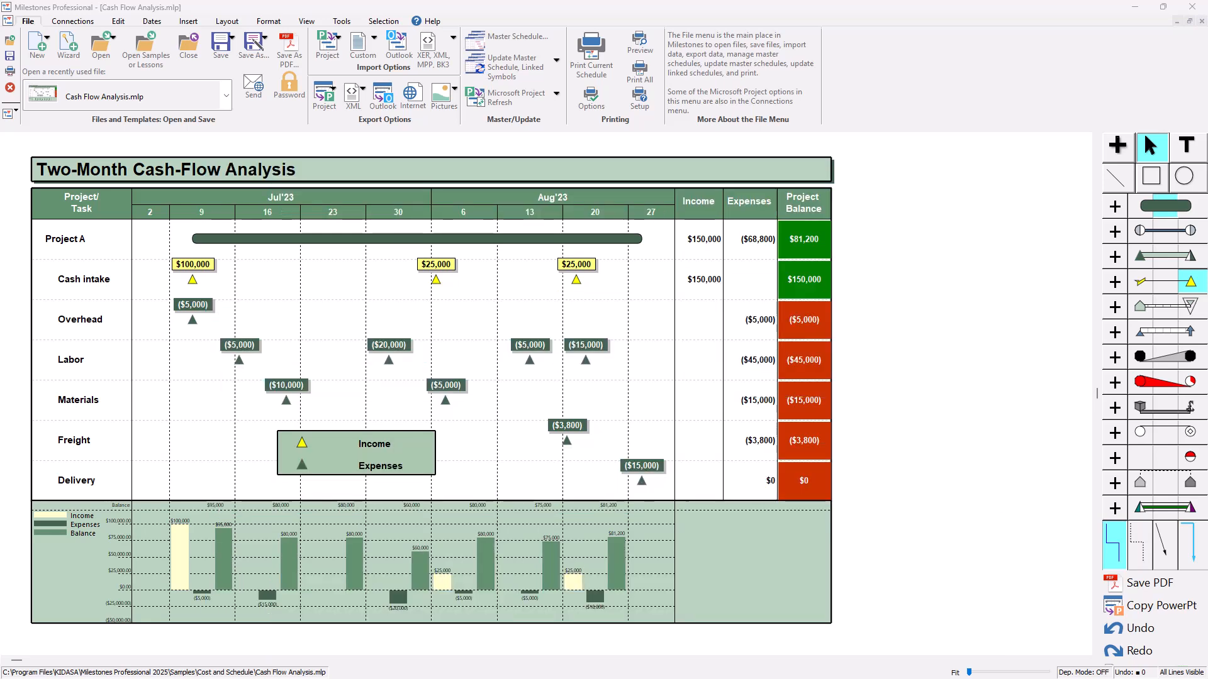
# Open the editor for creating, editing and managing custom symbols.
pyautogui.click(341, 21)
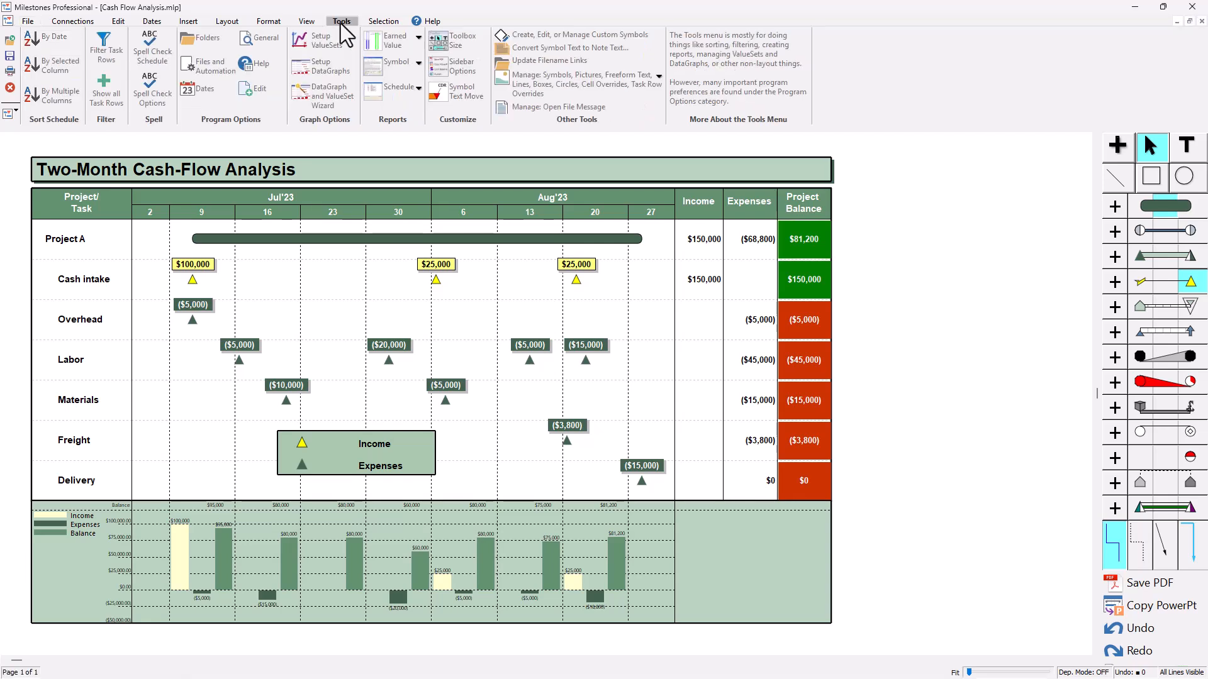
pyautogui.click(648, 37)
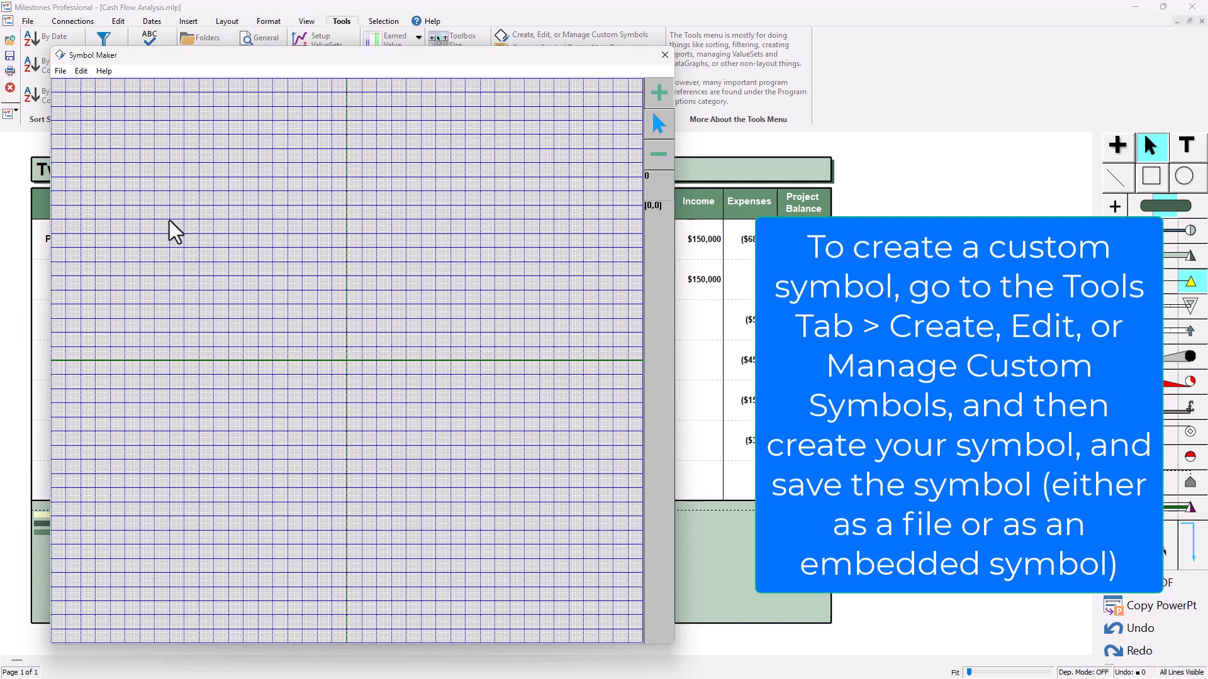
# Hide the fine grid of the drawing canvas and show it again.
pyautogui.click(63, 71)
pyautogui.moveTo(81, 73)
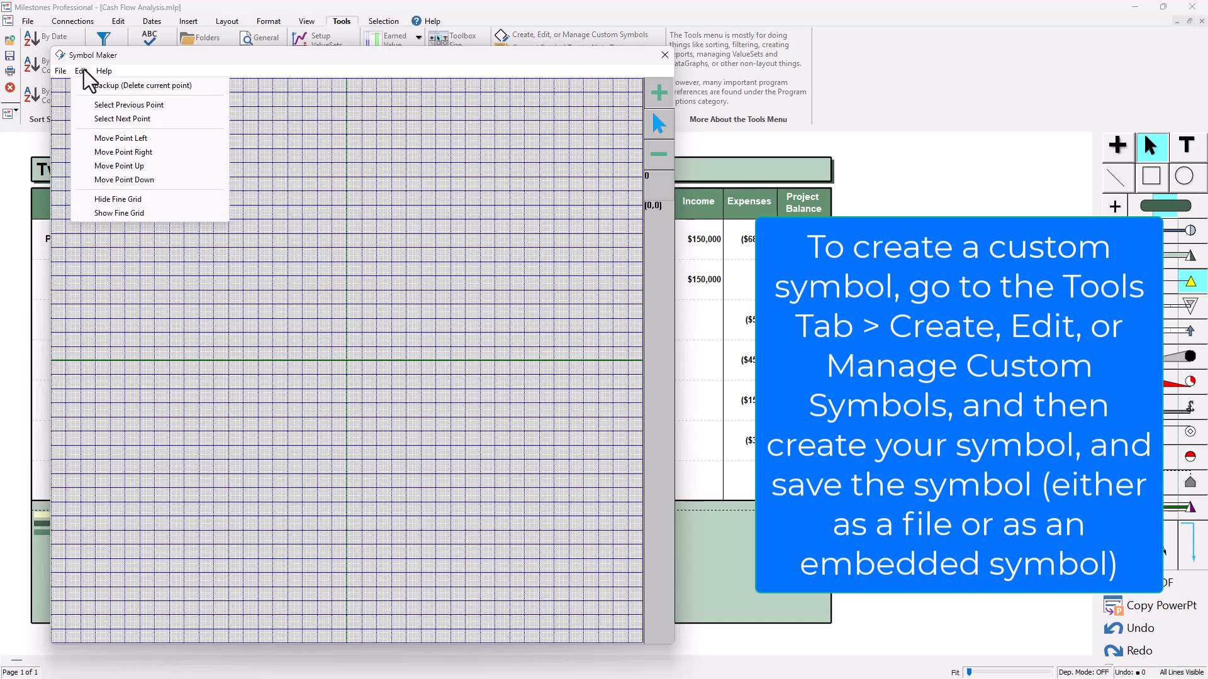
pyautogui.click(140, 201)
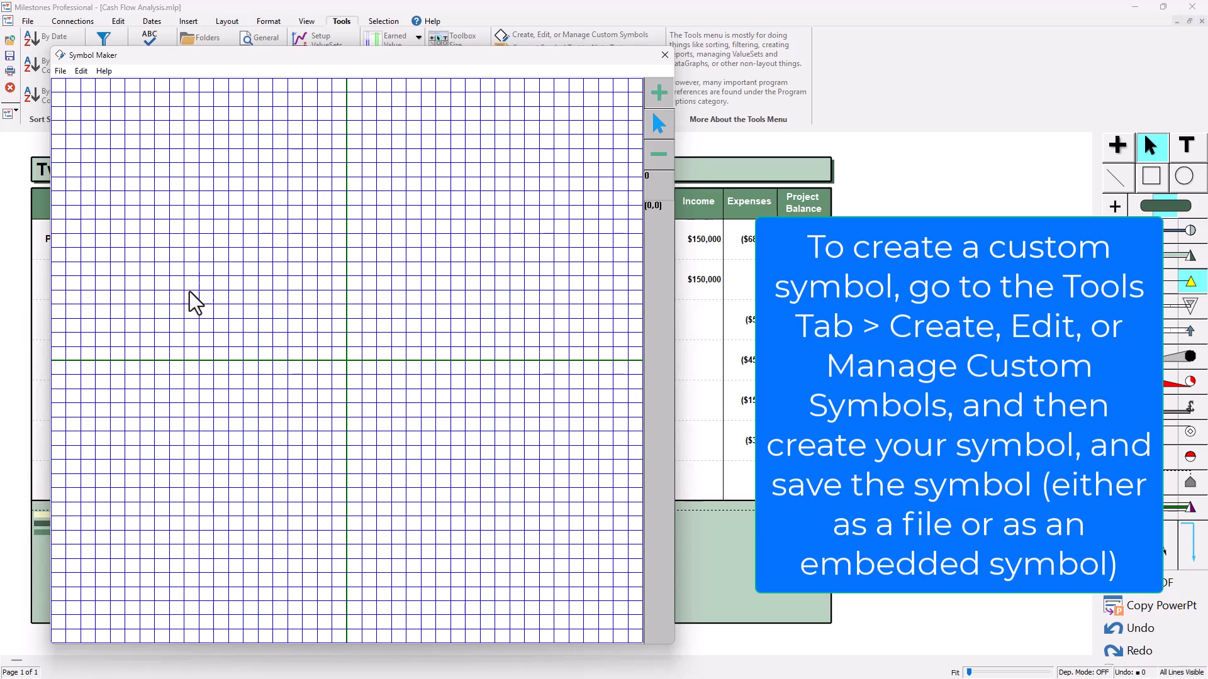
pyautogui.click(82, 73)
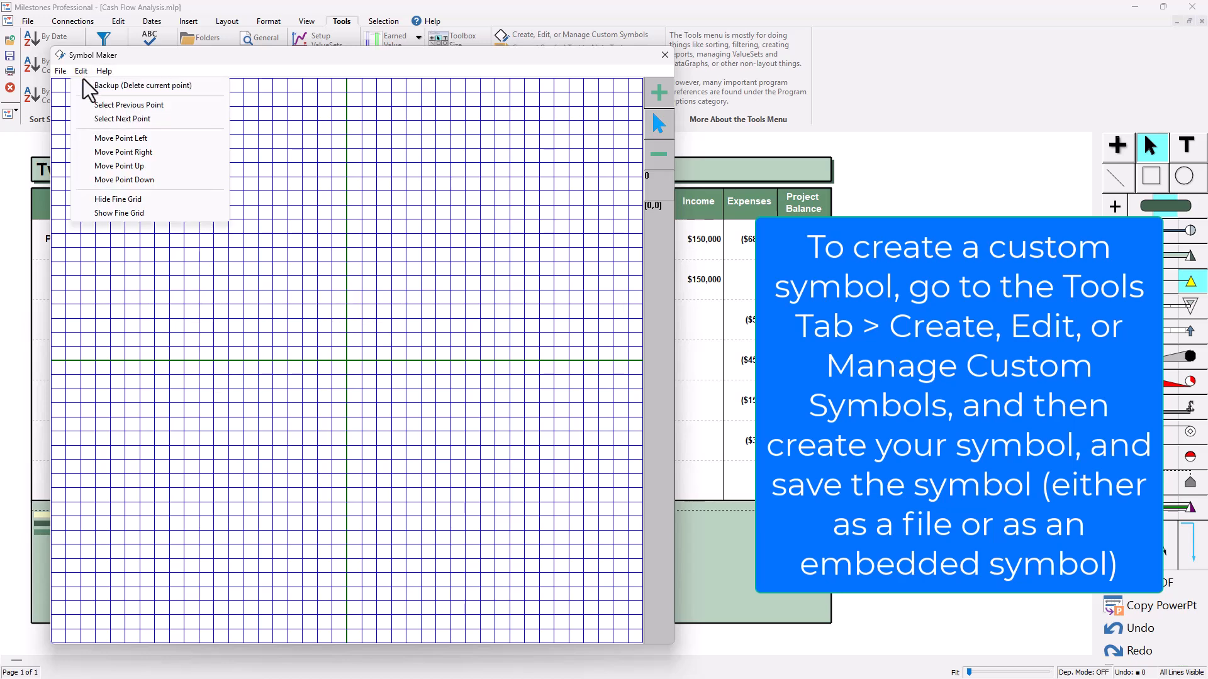
pyautogui.click(120, 212)
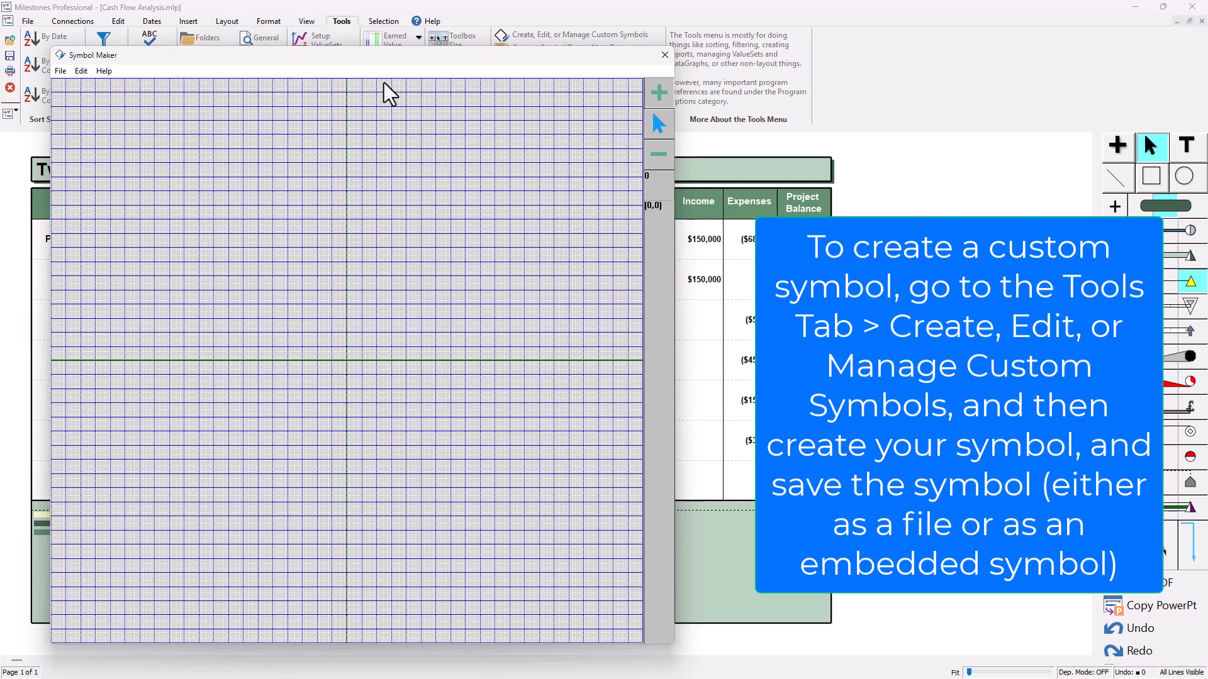
# Draw the symbol's upper outline from the left edge's midline through (41,30) and (201,30), around the upper-right spike and back in near the centre.
pyautogui.click(52, 360)
pyautogui.click(110, 119)
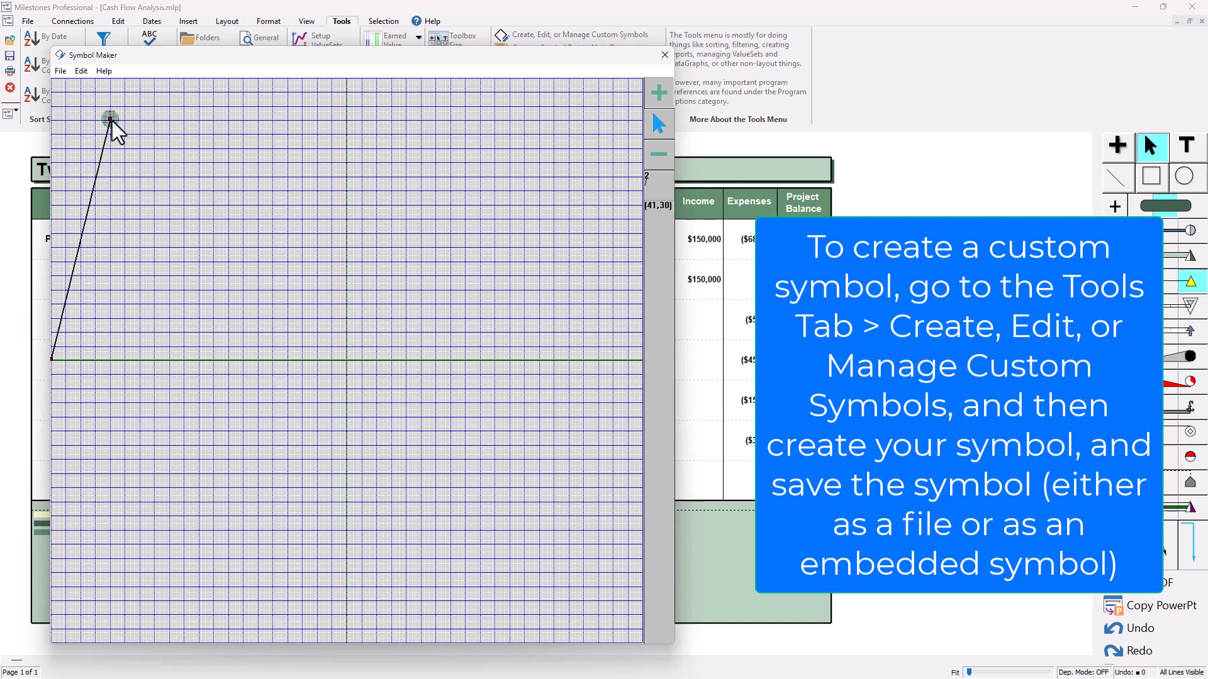
pyautogui.click(347, 119)
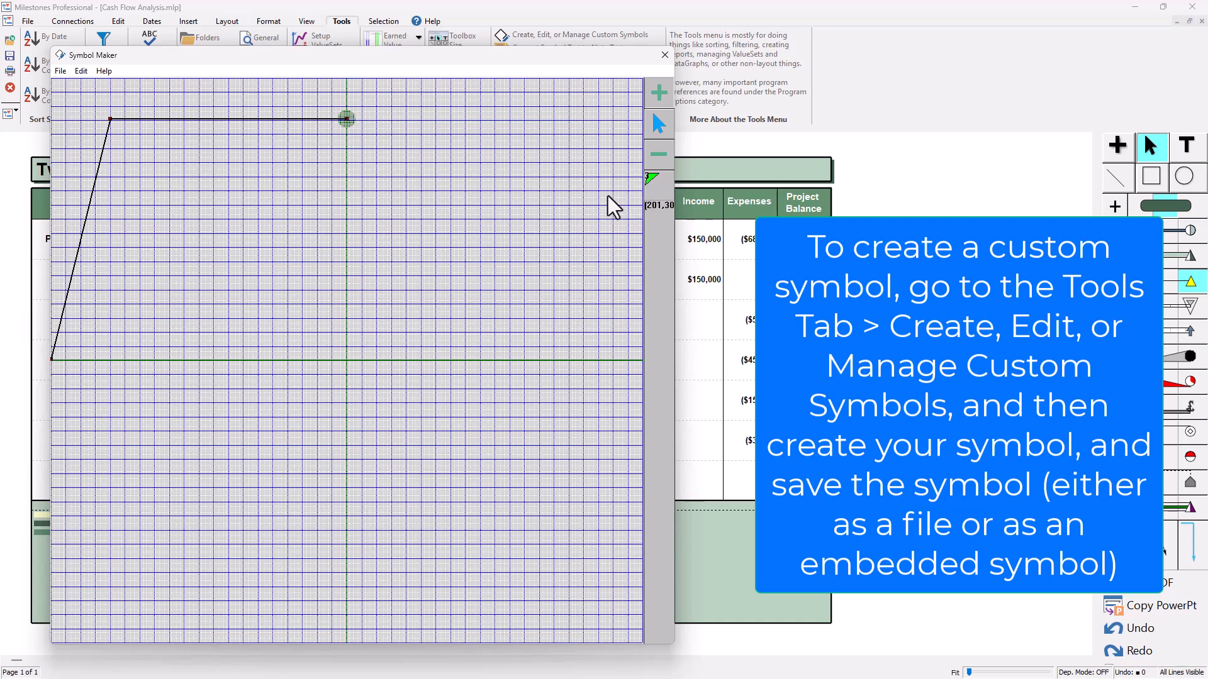
pyautogui.click(442, 241)
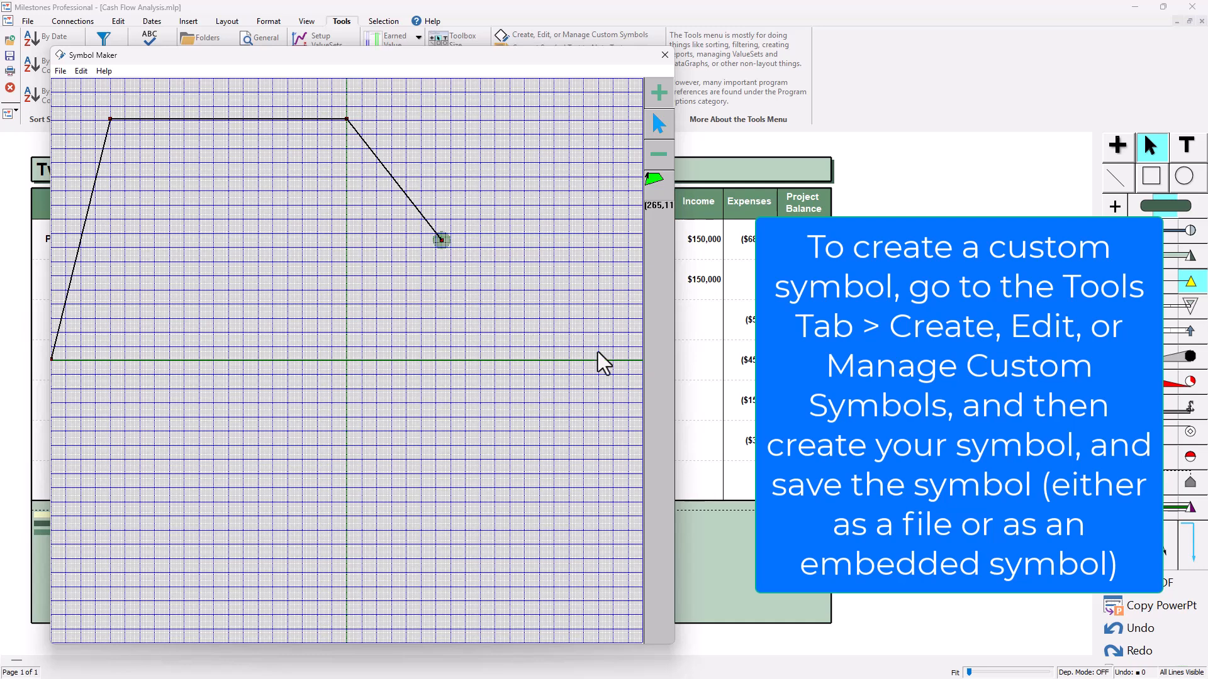
pyautogui.click(596, 253)
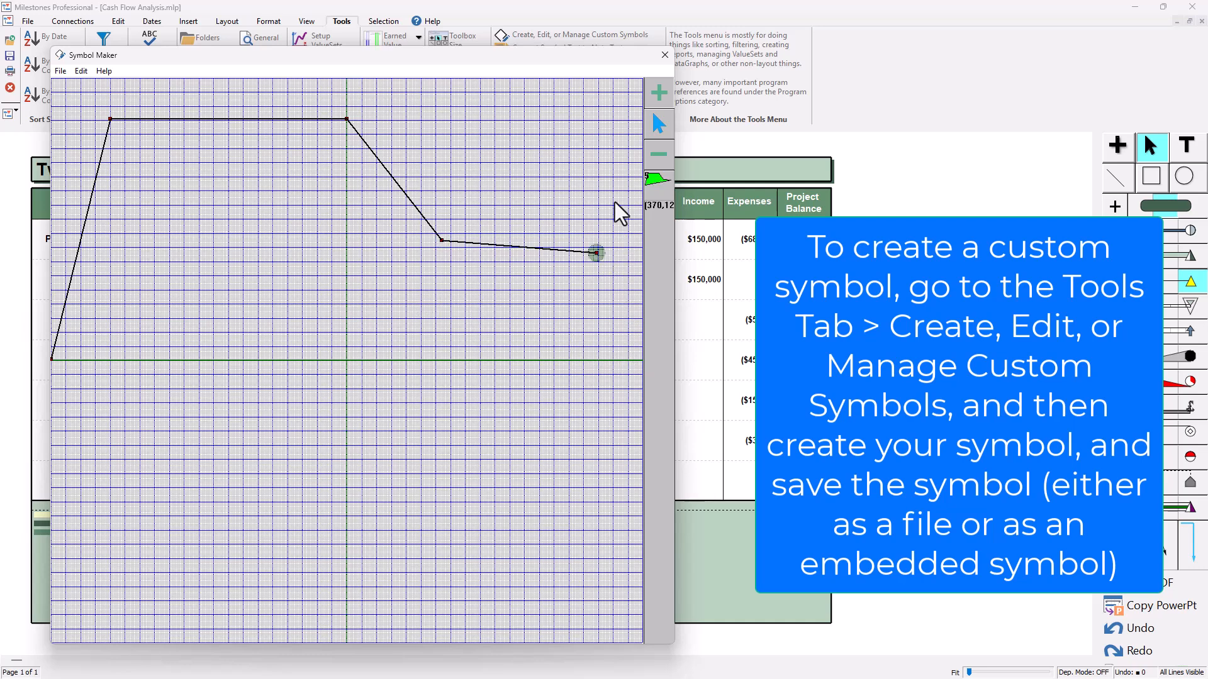
pyautogui.click(591, 139)
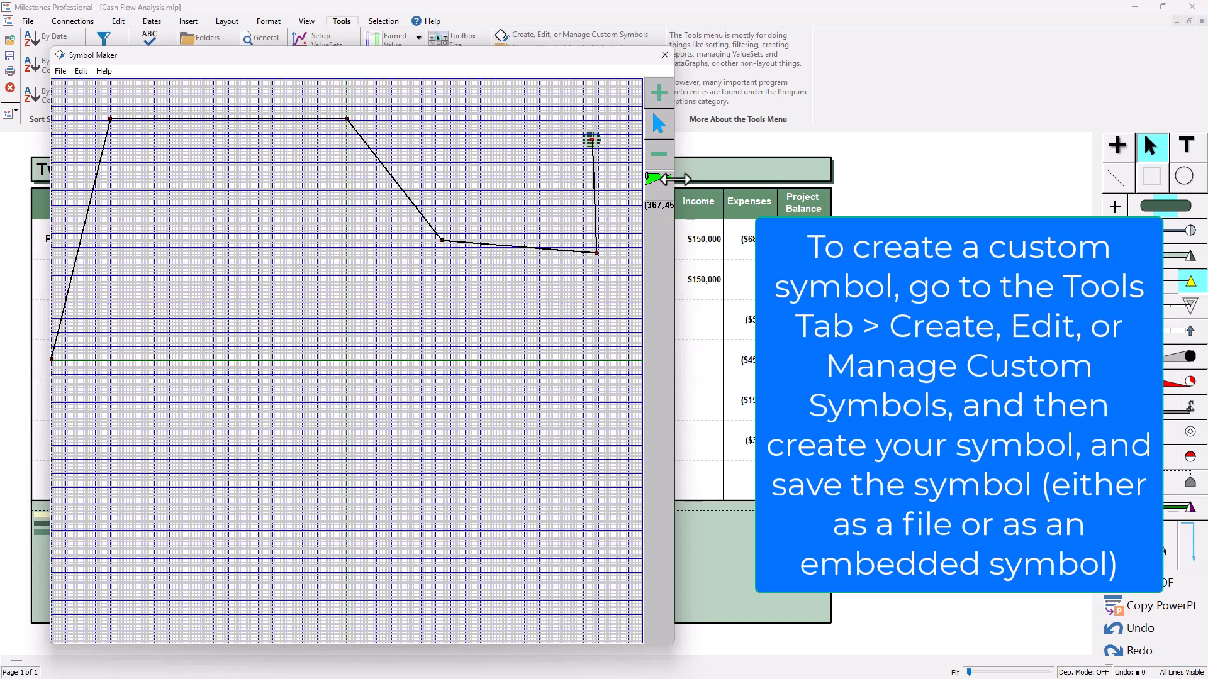
pyautogui.click(636, 163)
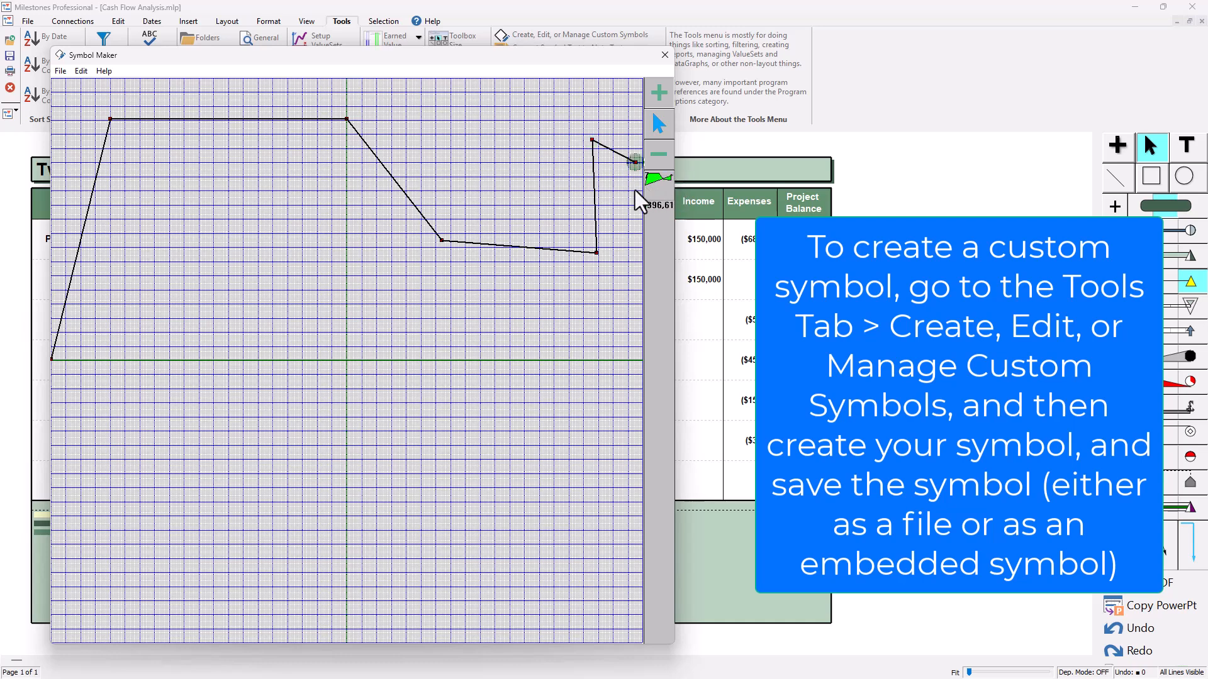
pyautogui.click(625, 316)
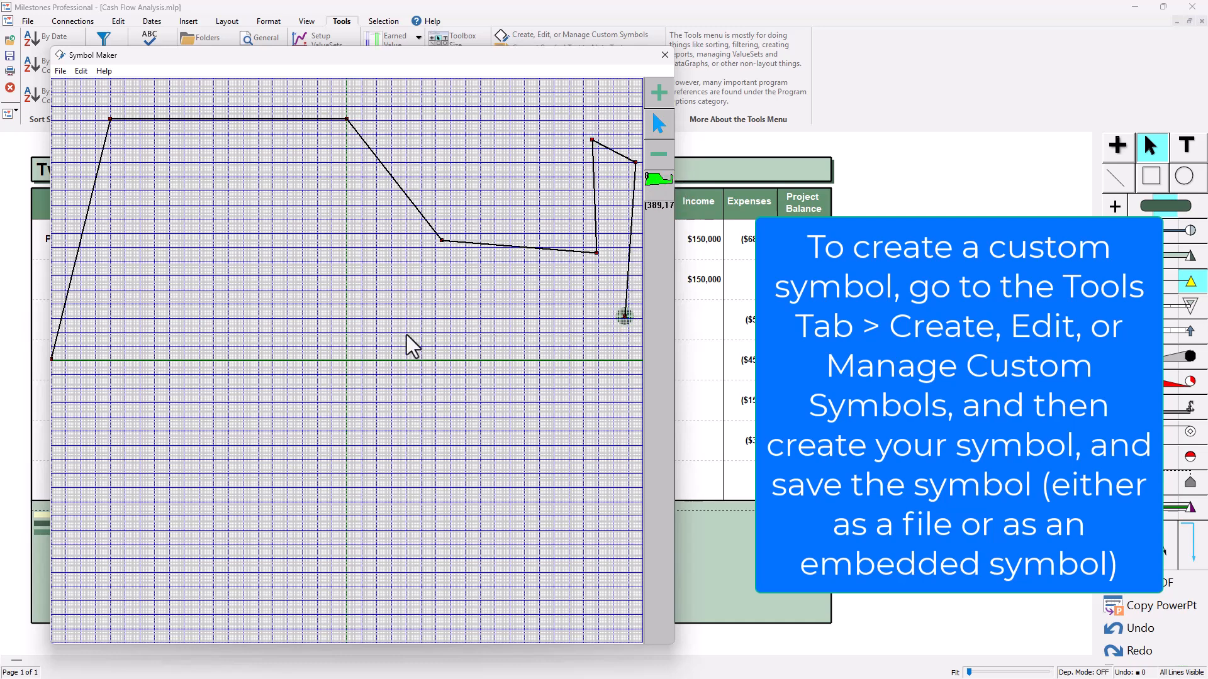
pyautogui.click(368, 342)
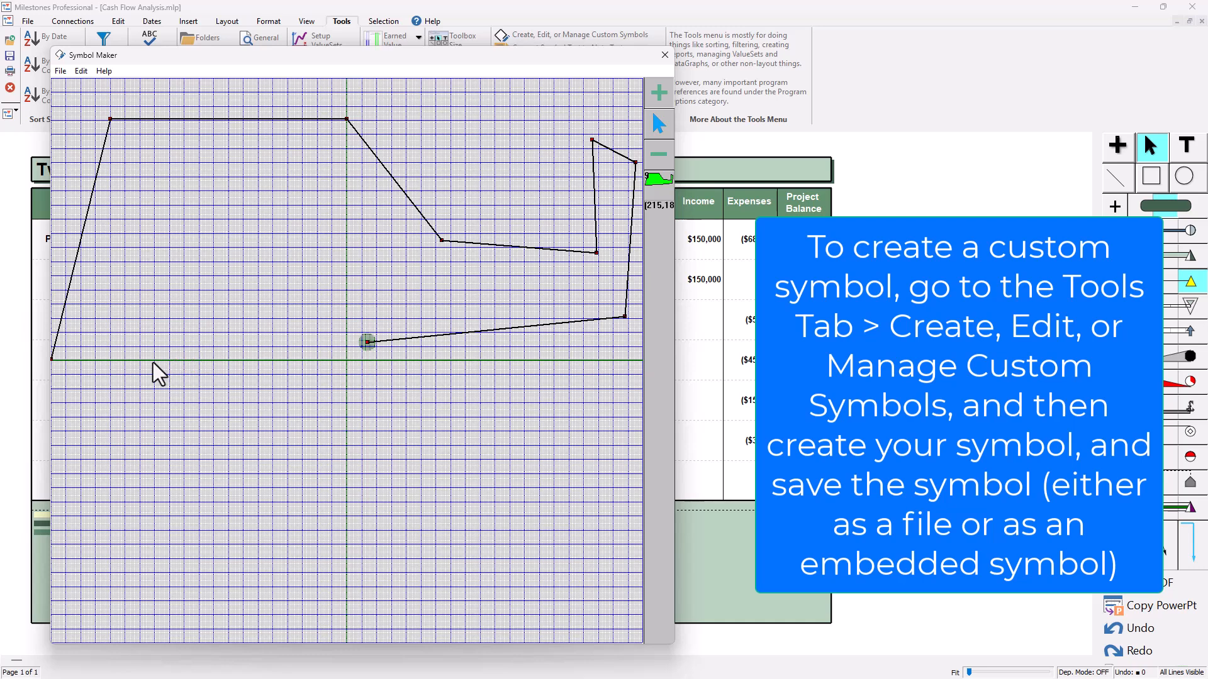
# Continue the outline through the lower right and along the bottom, closing it at the starting point on the left edge.
pyautogui.click(334, 439)
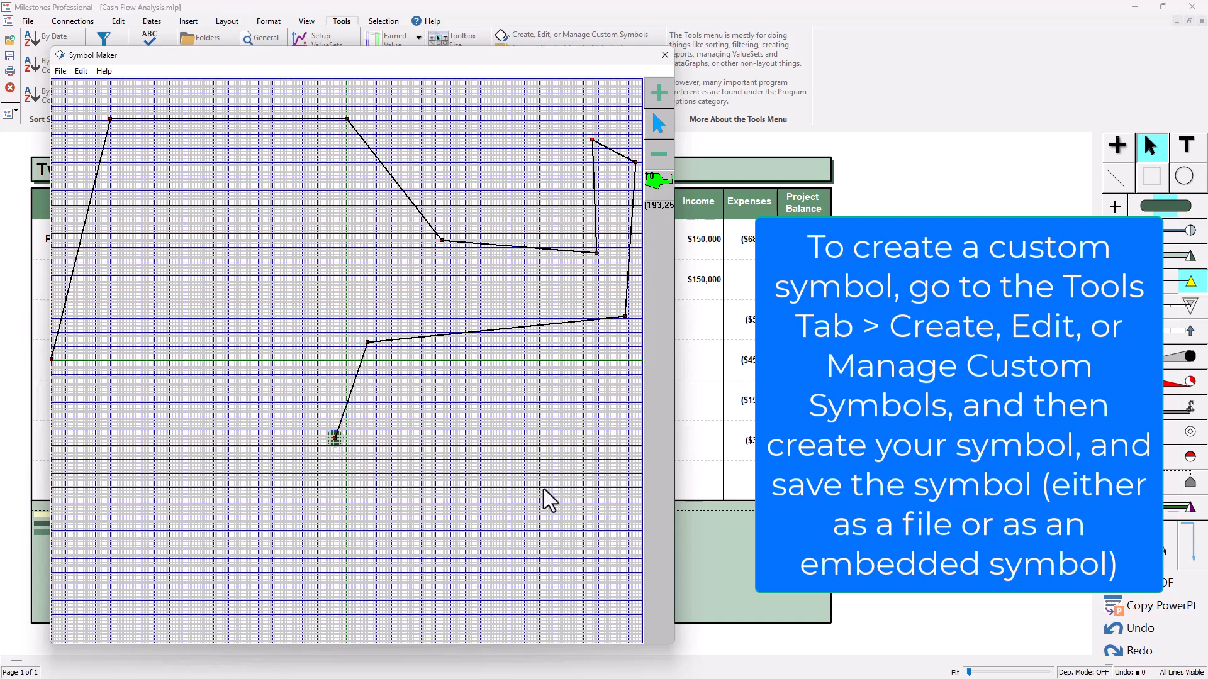
pyautogui.click(572, 479)
pyautogui.click(632, 557)
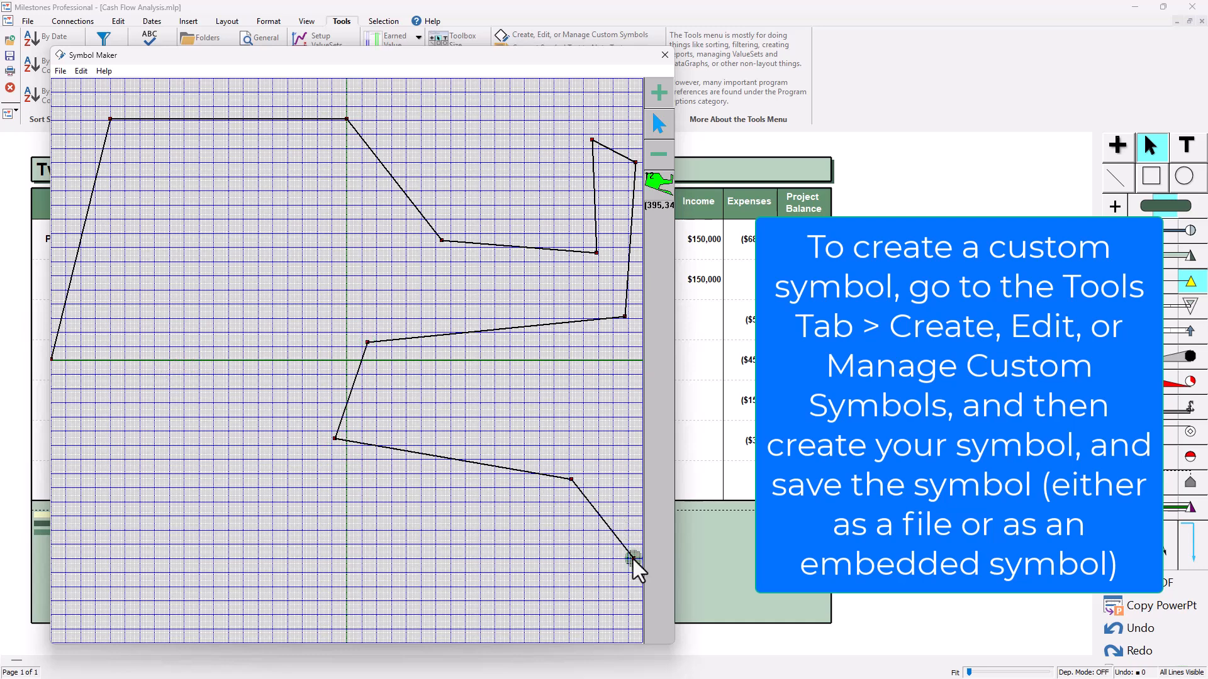
pyautogui.click(560, 620)
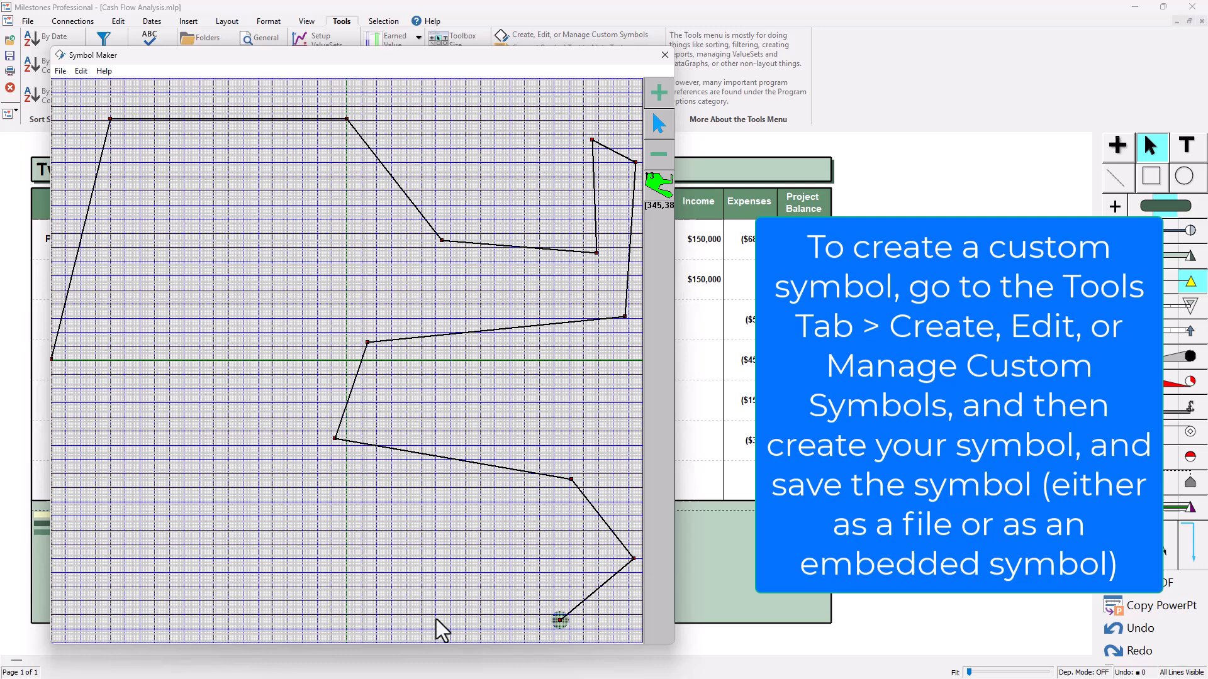
pyautogui.click(294, 610)
pyautogui.click(136, 539)
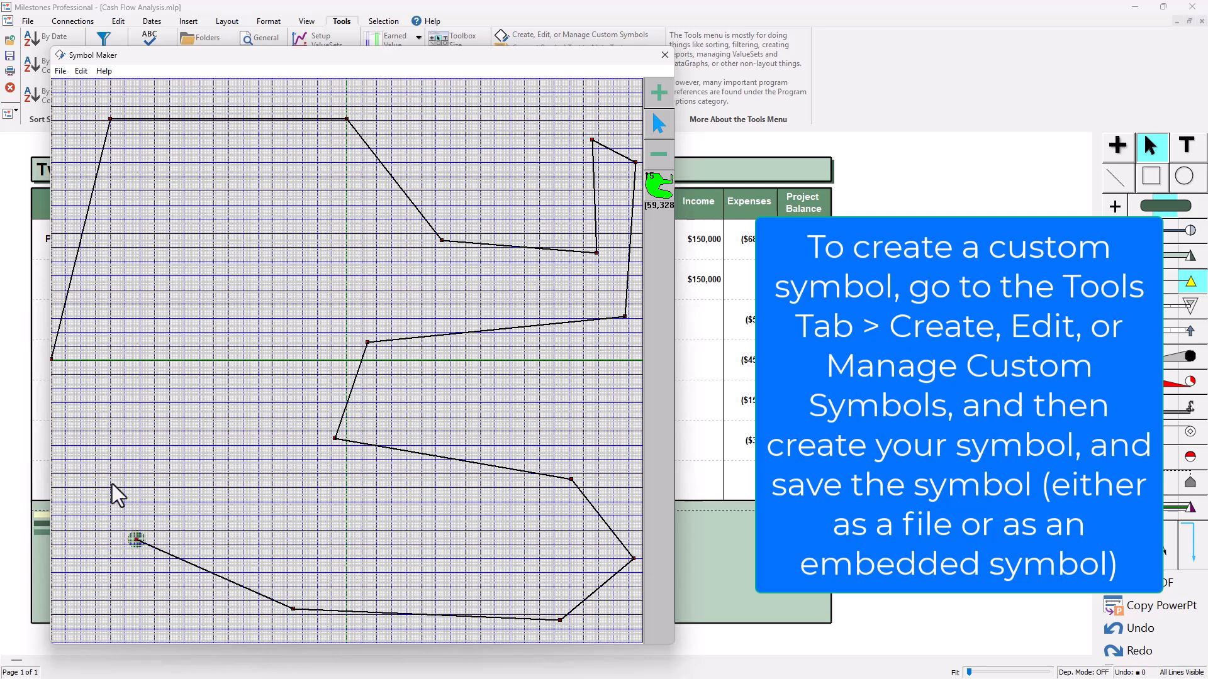
pyautogui.click(58, 367)
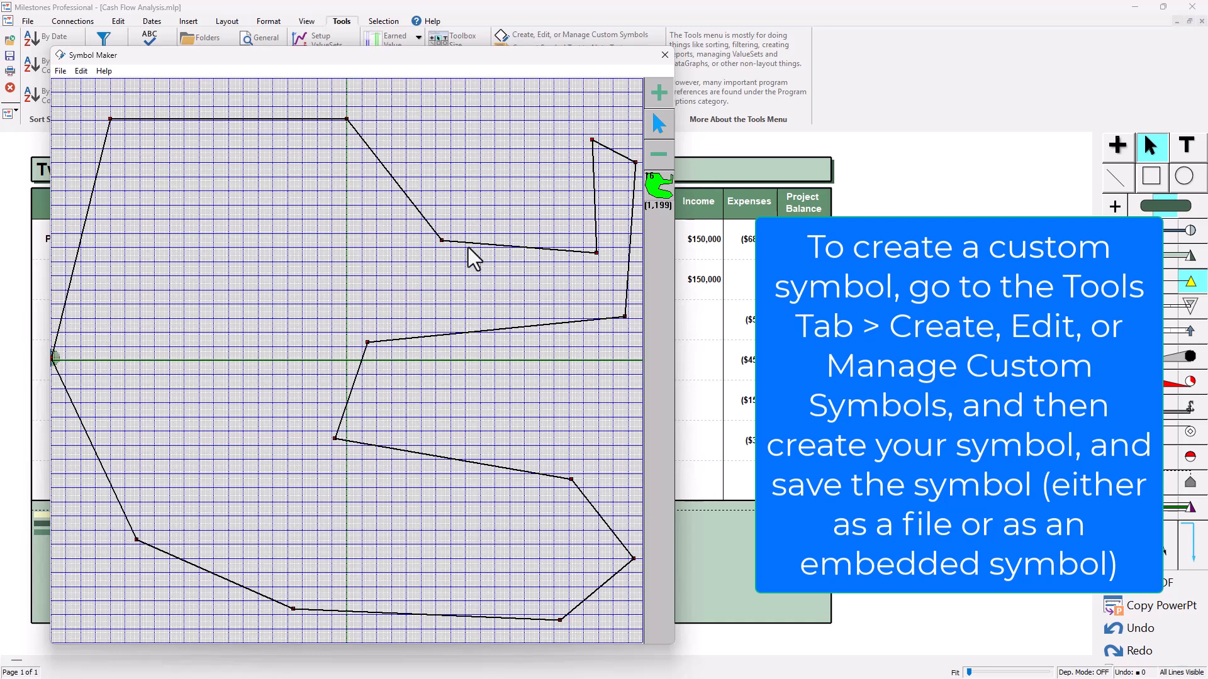
# Delete the last two outline points and redraw the lower-left corner slightly higher, closing the shape at its starting point.
pyautogui.click(665, 153)
pyautogui.click(661, 155)
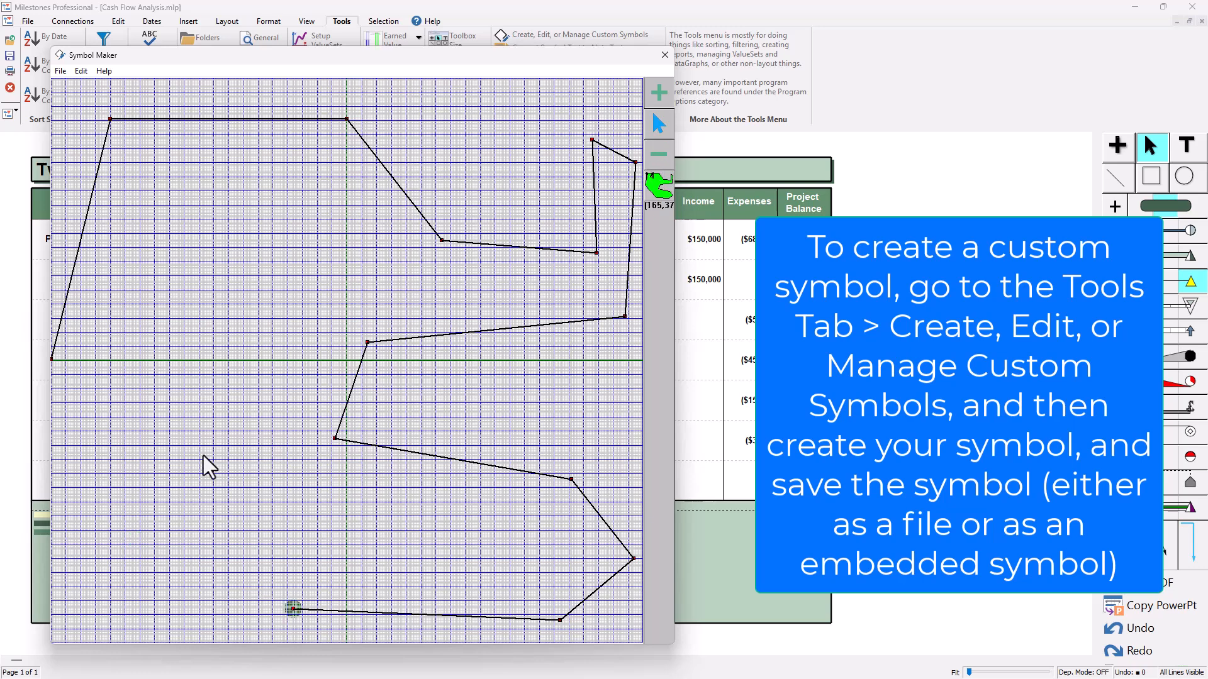
pyautogui.click(122, 509)
pyautogui.click(52, 359)
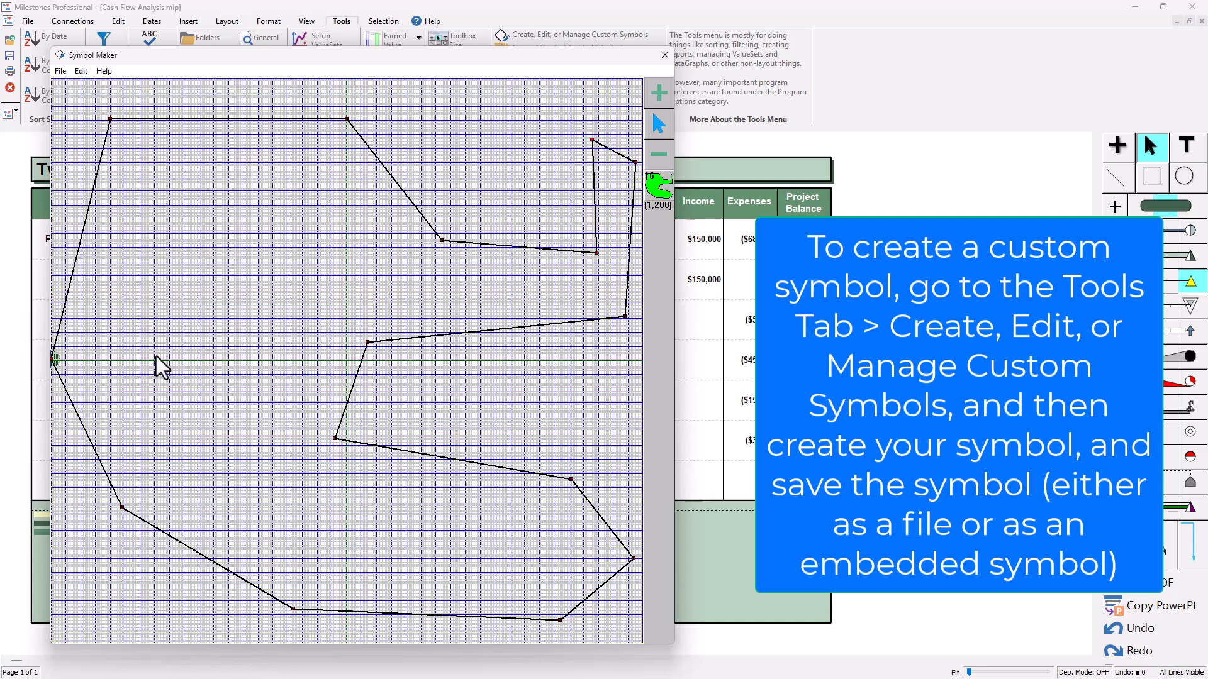
# Move the two vertices of the upper-right dip up, leaving only a shallow dip beside the top edge.
pyautogui.click(660, 126)
pyautogui.moveTo(598, 254); pyautogui.dragTo(499, 162)
pyautogui.moveTo(441, 242); pyautogui.dragTo(440, 134)
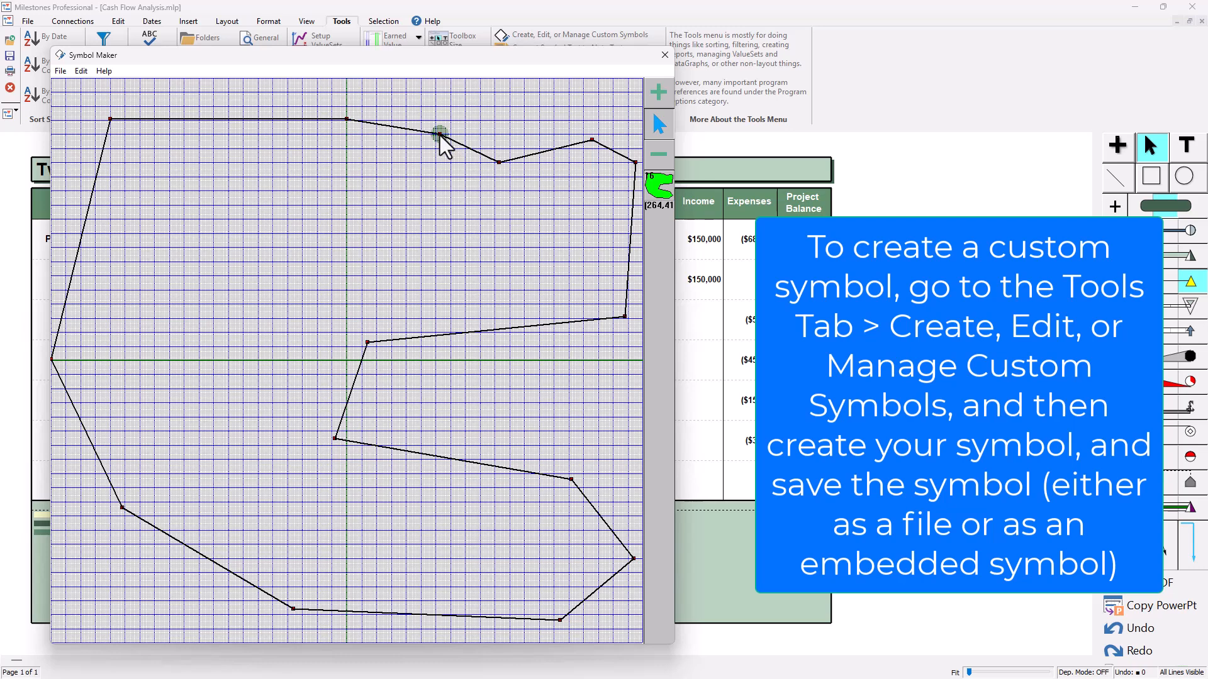
pyautogui.moveTo(440, 135)
pyautogui.mouseDown()
pyautogui.moveTo(440, 162)
pyautogui.moveTo(433, 130)
pyautogui.moveTo(434, 142)
pyautogui.mouseUp()
pyautogui.moveTo(434, 147)
pyautogui.mouseDown()
pyautogui.moveTo(432, 195)
pyautogui.moveTo(400, 190)
pyautogui.moveTo(400, 154)
pyautogui.mouseUp()
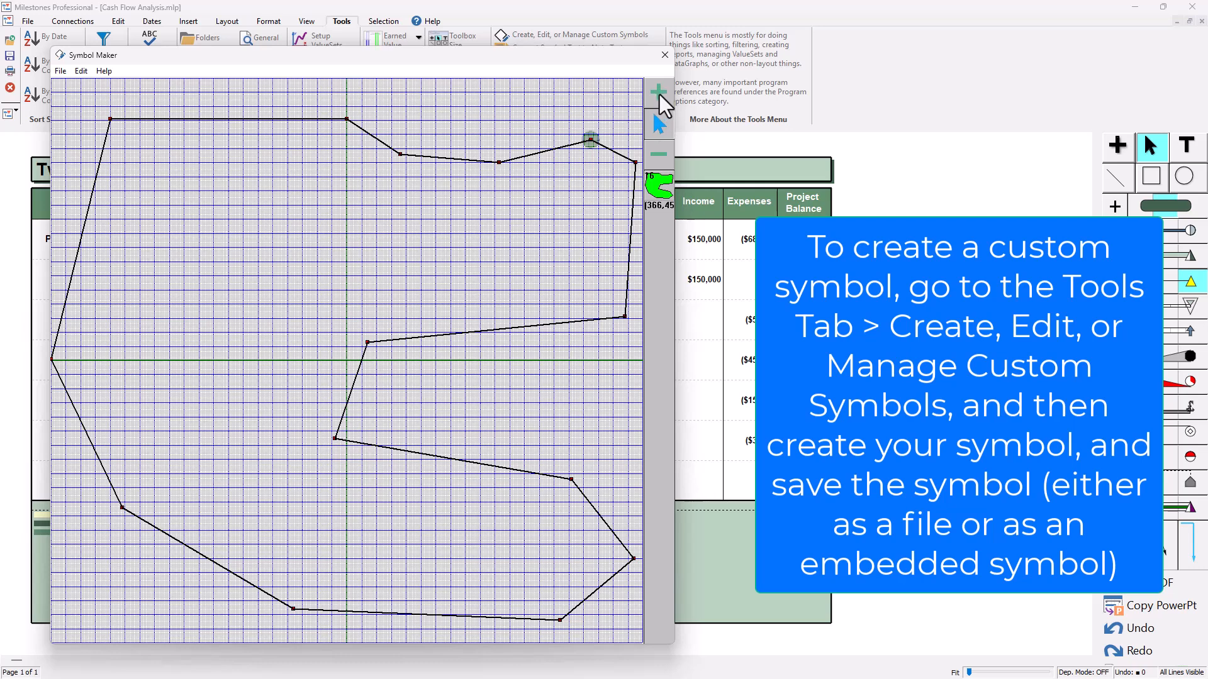
# Nudge the vertex at the upper-right peak in small increments until it sits at (338,30), level with the top edge.
pyautogui.press('Down')
pyautogui.press('Down')
pyautogui.press('Down')
pyautogui.press('Down')
pyautogui.press('Down')
pyautogui.press('Down')
pyautogui.press('Down')
pyautogui.press('Down')
pyautogui.press('Down')
pyautogui.press('Down')
pyautogui.press('Down')
pyautogui.press('Down')
pyautogui.press('Down')
pyautogui.press('Down')
pyautogui.press('Down')
pyautogui.press('Down')
pyautogui.press('Down')
pyautogui.press('Down')
pyautogui.press('Down')
pyautogui.press('Down')
pyautogui.press('Down')
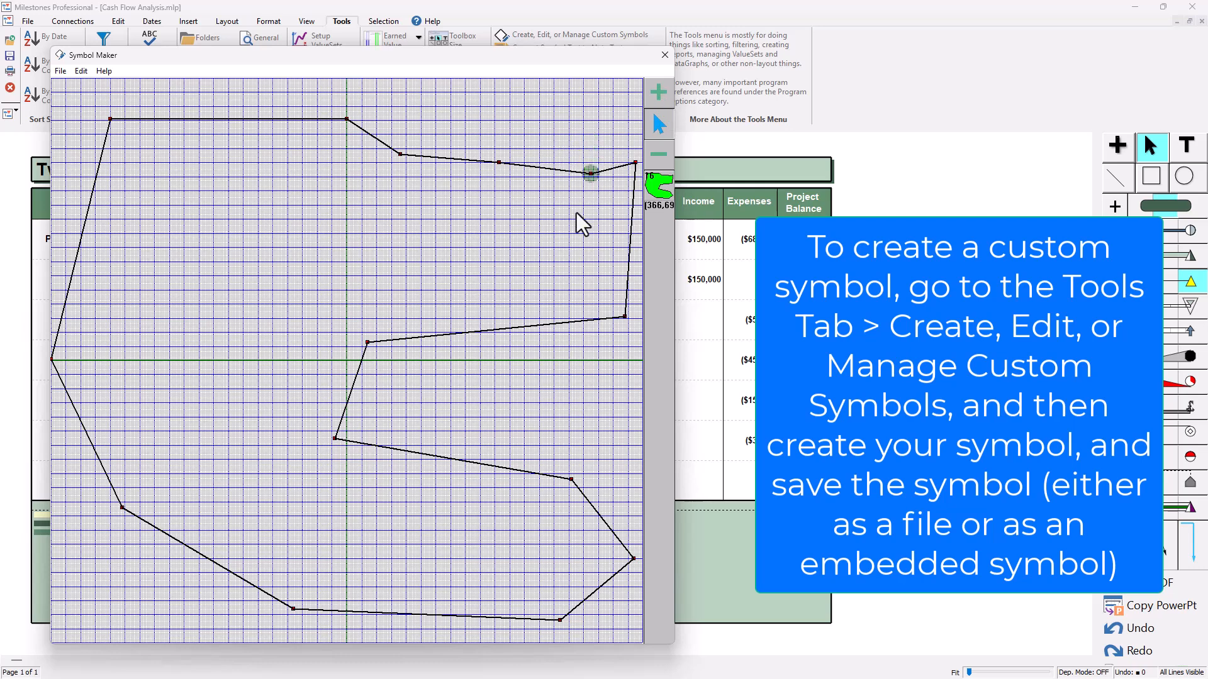
pyautogui.press('Left')
pyautogui.press('Left')
pyautogui.press('Left')
pyautogui.press('Left')
pyautogui.press('Left')
pyautogui.press('Left')
pyautogui.press('Left')
pyautogui.press('Left')
pyautogui.press('Left')
pyautogui.press('Left')
pyautogui.press('Left')
pyautogui.press('Left')
pyautogui.press('Left')
pyautogui.press('Left')
pyautogui.press('Left')
pyautogui.press('Left')
pyautogui.press('Left')
pyautogui.press('Left')
pyautogui.press('Left')
pyautogui.press('Left')
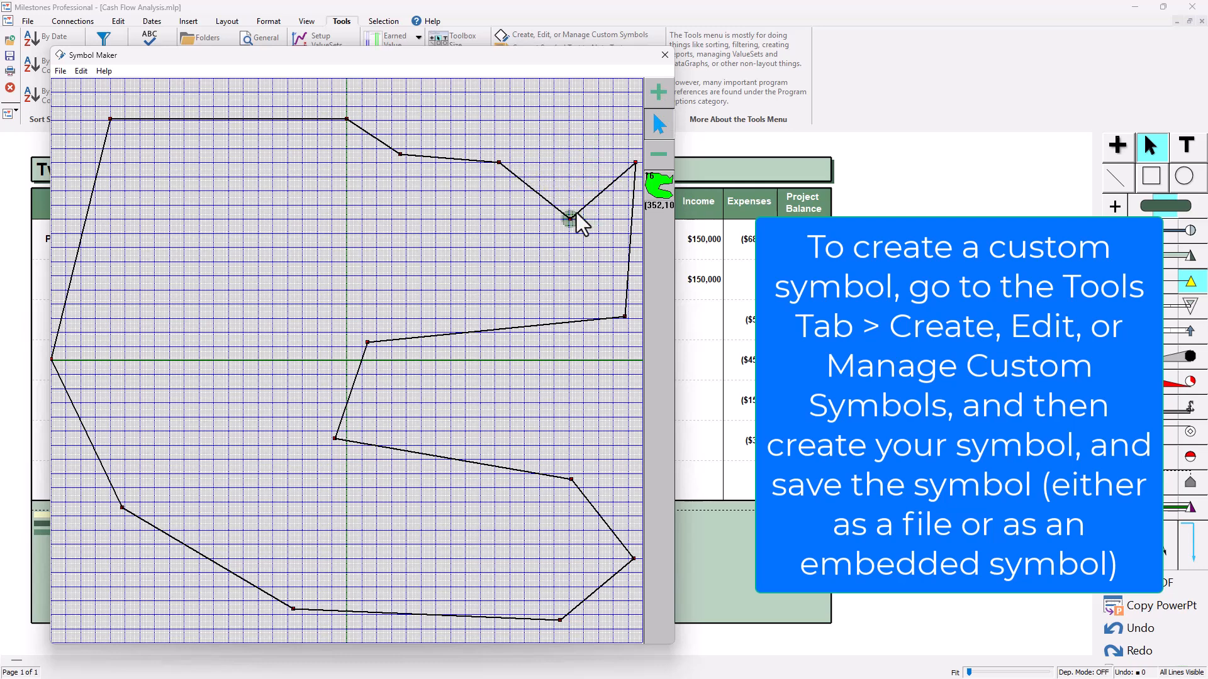
pyautogui.press('Up')
pyautogui.press('Up')
pyautogui.press('Up')
pyautogui.press('Up')
pyautogui.press('Up')
pyautogui.press('Up')
pyautogui.press('Up')
pyautogui.press('Up')
pyautogui.press('Up')
pyautogui.press('Up')
pyautogui.press('Up')
pyautogui.press('Up')
pyautogui.press('Up')
pyautogui.press('Up')
pyautogui.press('Up')
pyautogui.press('Up')
pyautogui.press('Up')
pyautogui.press('Up')
pyautogui.press('Up')
pyautogui.press('Up')
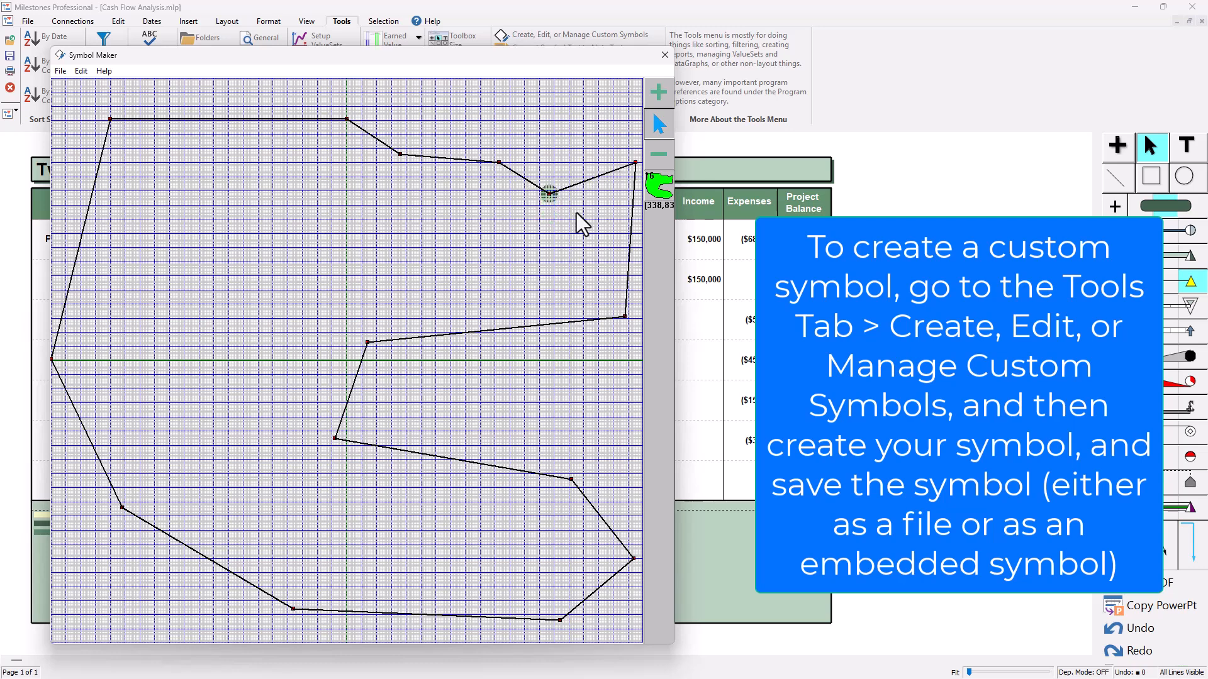
pyautogui.press('Up')
pyautogui.press('Up')
pyautogui.press('Up')
pyautogui.press('Up')
pyautogui.press('Up')
pyautogui.press('Up')
pyautogui.press('Up')
pyautogui.press('Up')
pyautogui.press('Up')
pyautogui.press('Up')
pyautogui.press('Up')
pyautogui.press('Up')
pyautogui.press('Up')
pyautogui.press('Up')
pyautogui.press('Up')
pyautogui.press('Up')
pyautogui.press('Up')
pyautogui.press('Up')
pyautogui.press('Up')
pyautogui.press('Up')
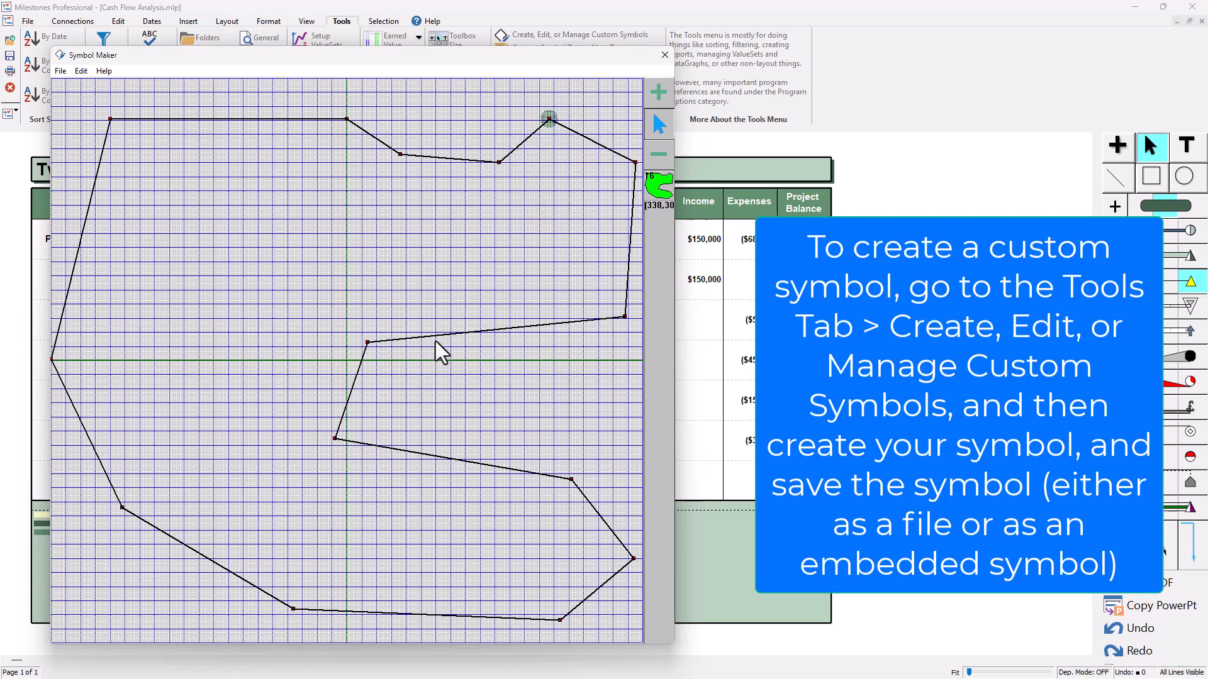
# Move the two inner vertices of the deep notch outward toward the right edge to fill out the shape.
pyautogui.click(369, 342)
pyautogui.press('Right')
pyautogui.press('Right')
pyautogui.press('Right')
pyautogui.press('Right')
pyautogui.press('Right')
pyautogui.press('Right')
pyautogui.press('Right')
pyautogui.press('Right')
pyautogui.press('Right')
pyautogui.press('Right')
pyautogui.press('Right')
pyautogui.press('Right')
pyautogui.press('Right')
pyautogui.press('Right')
pyautogui.press('Right')
pyautogui.press('Right')
pyautogui.press('Right')
pyautogui.press('Right')
pyautogui.press('Right')
pyautogui.press('Right')
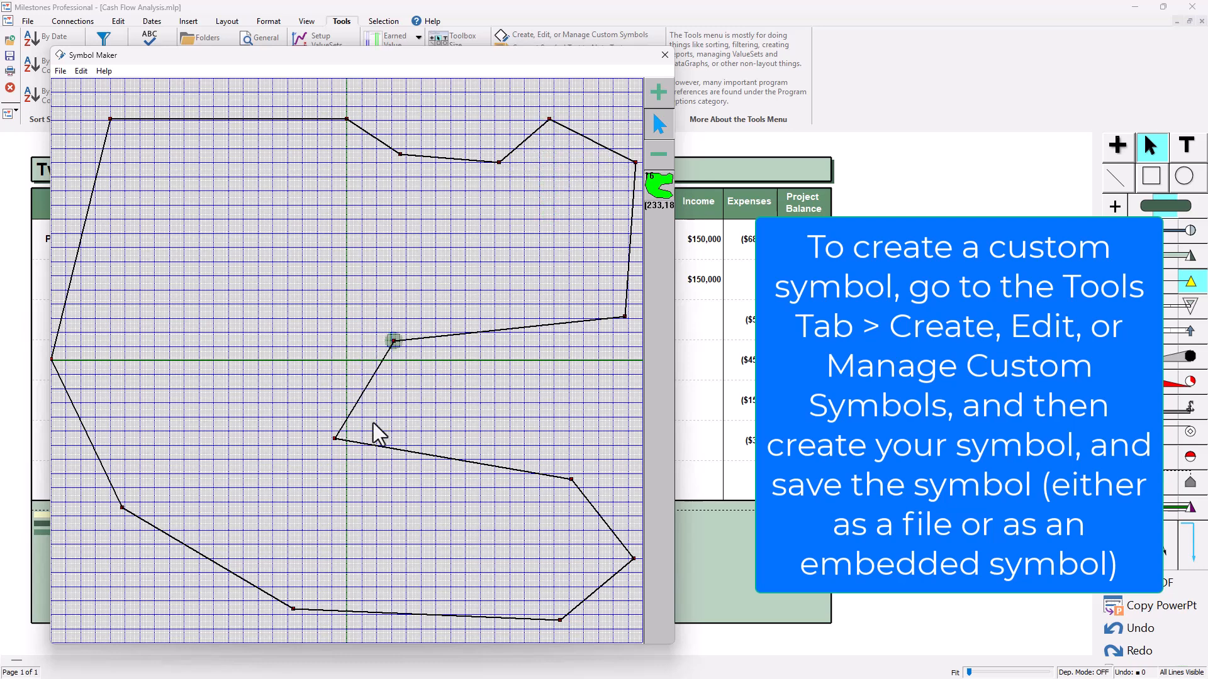
pyautogui.moveTo(335, 439); pyautogui.dragTo(601, 430)
pyautogui.moveTo(418, 341); pyautogui.dragTo(605, 361)
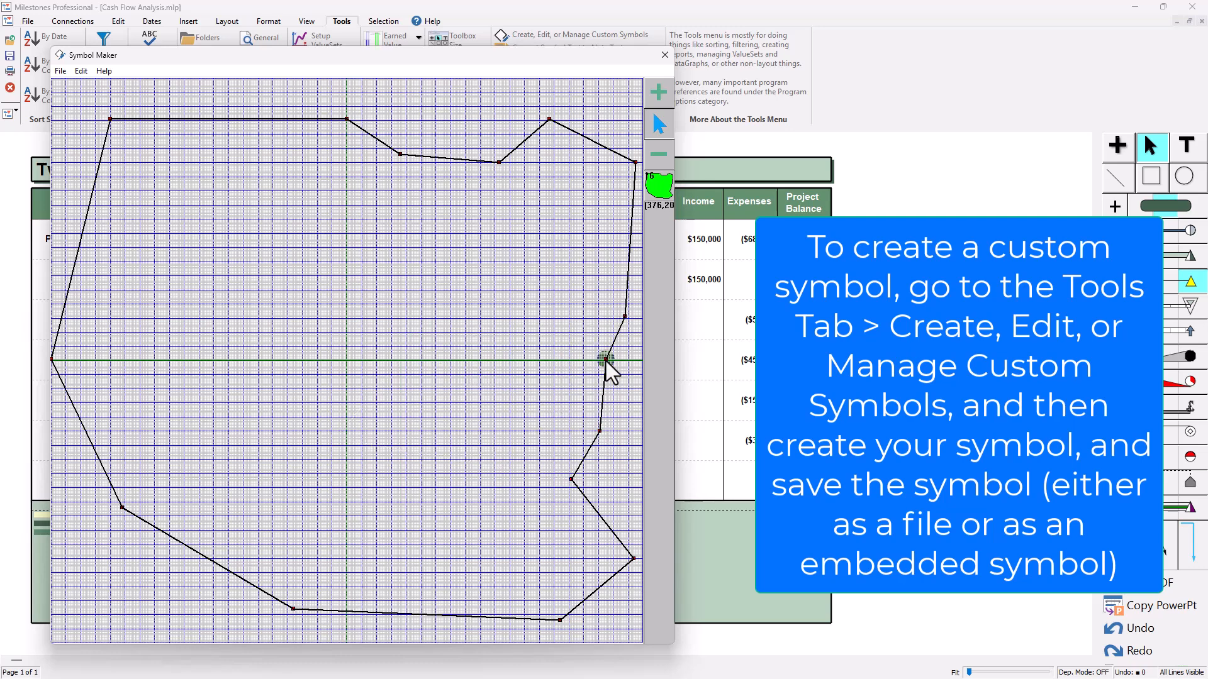
pyautogui.click(573, 480)
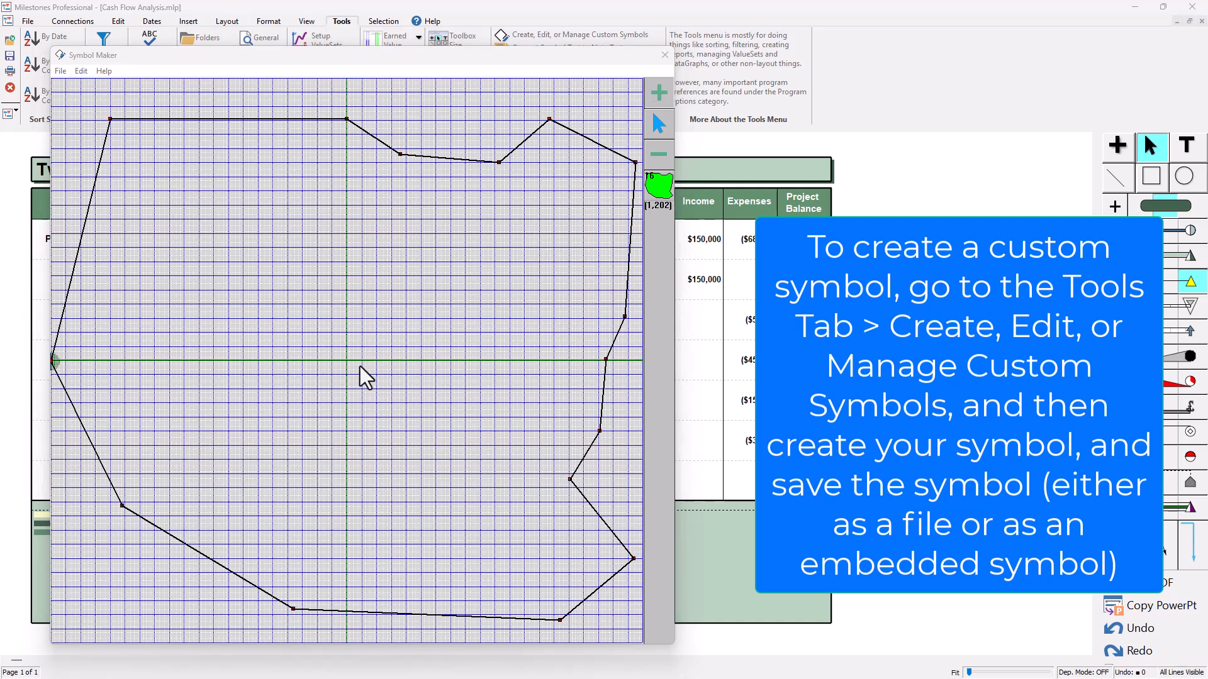
# Save the drawing as an embedded symbol named shape1 and close the symbol editor.
pyautogui.click(66, 75)
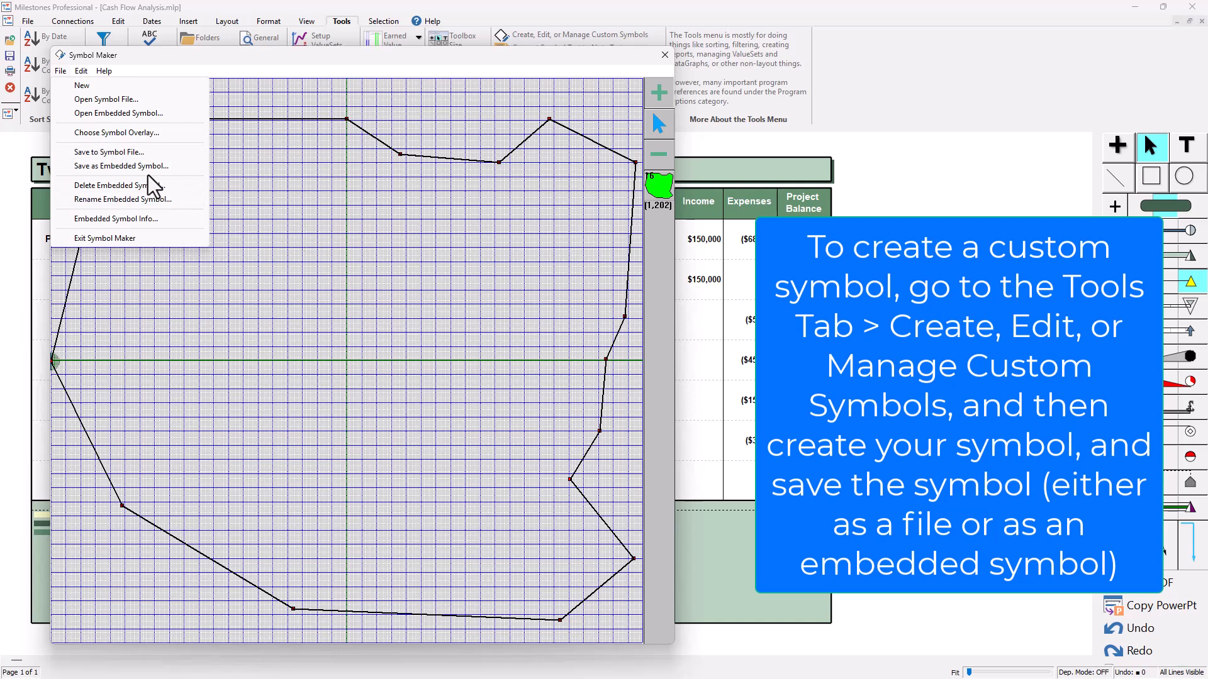
pyautogui.click(114, 168)
pyautogui.click(181, 195)
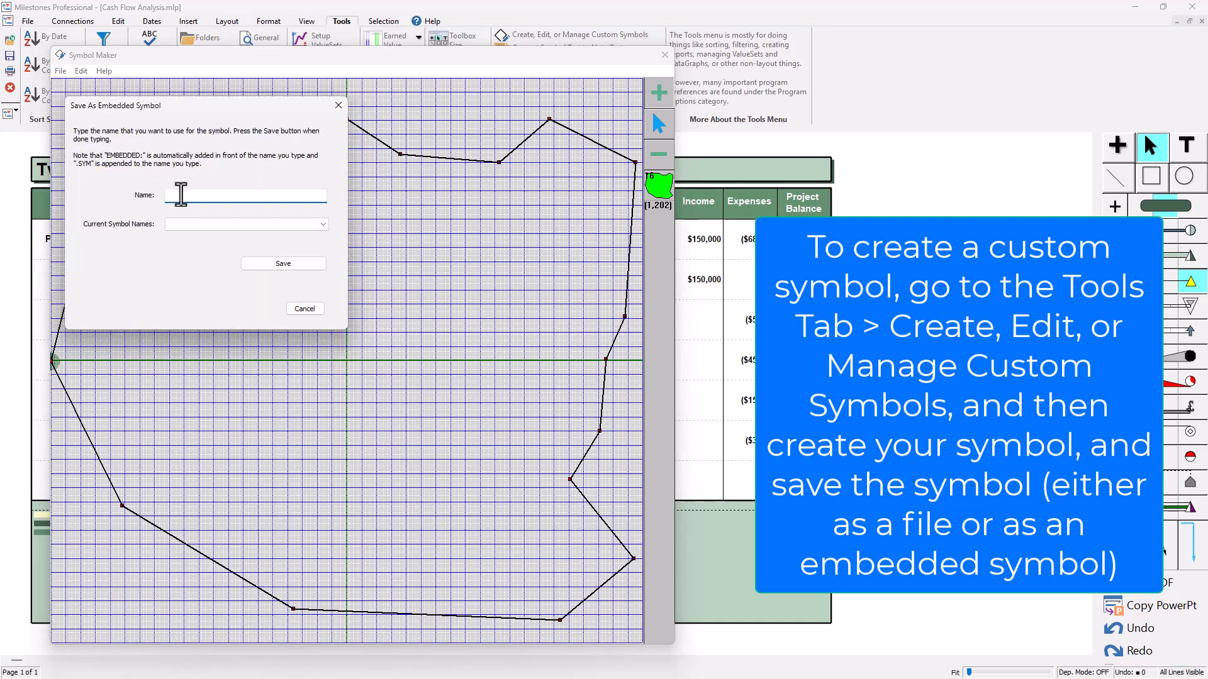
pyautogui.write('shape1')
pyautogui.click(285, 268)
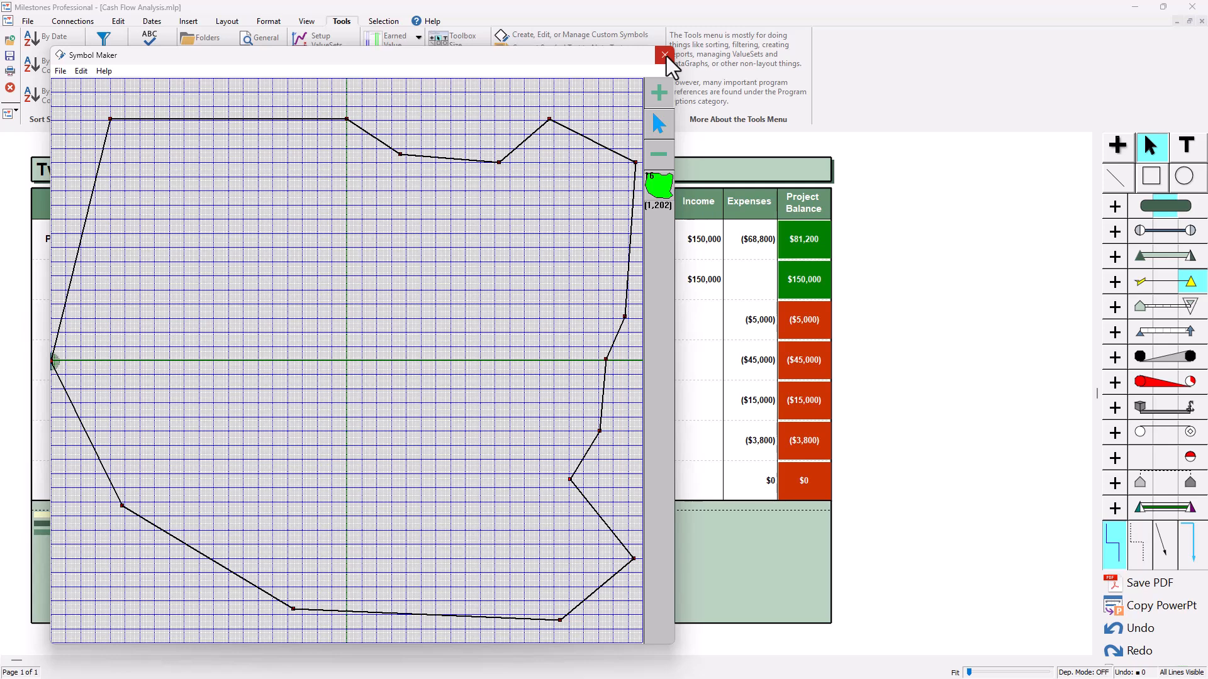
pyautogui.click(667, 56)
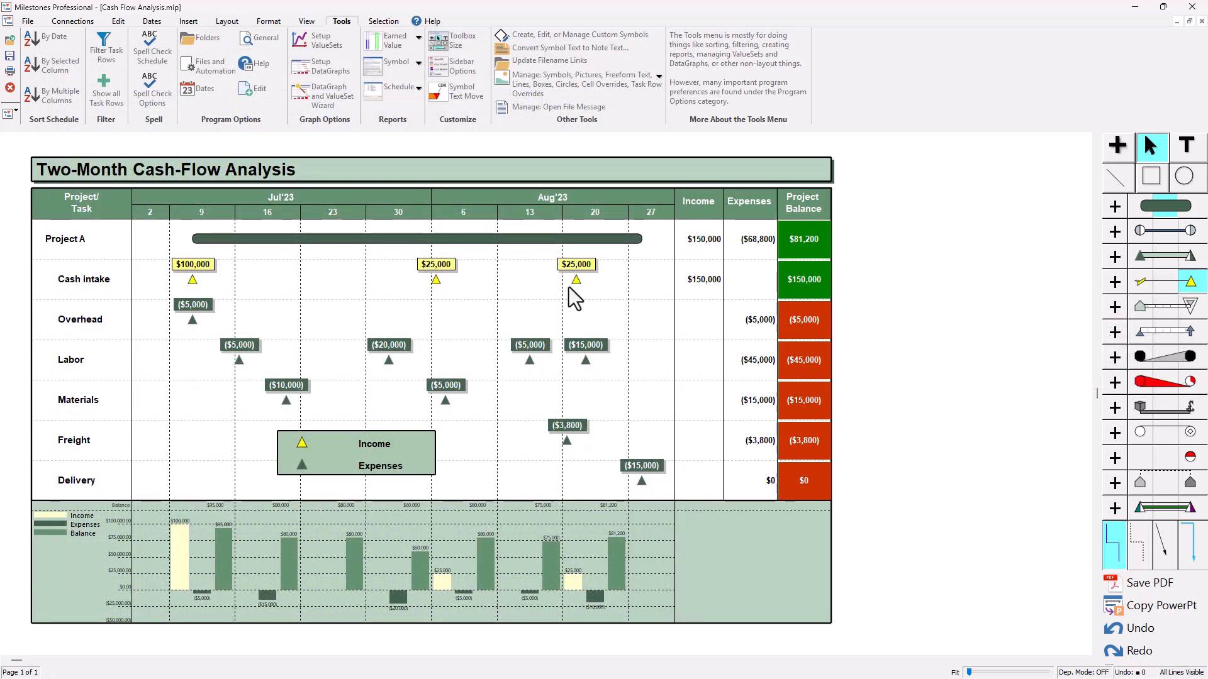
# Assign the user-defined shape EMBEDDED:shape1.sym to the yellow triangle toolbox symbol used for income.
pyautogui.doubleClick(1191, 283)
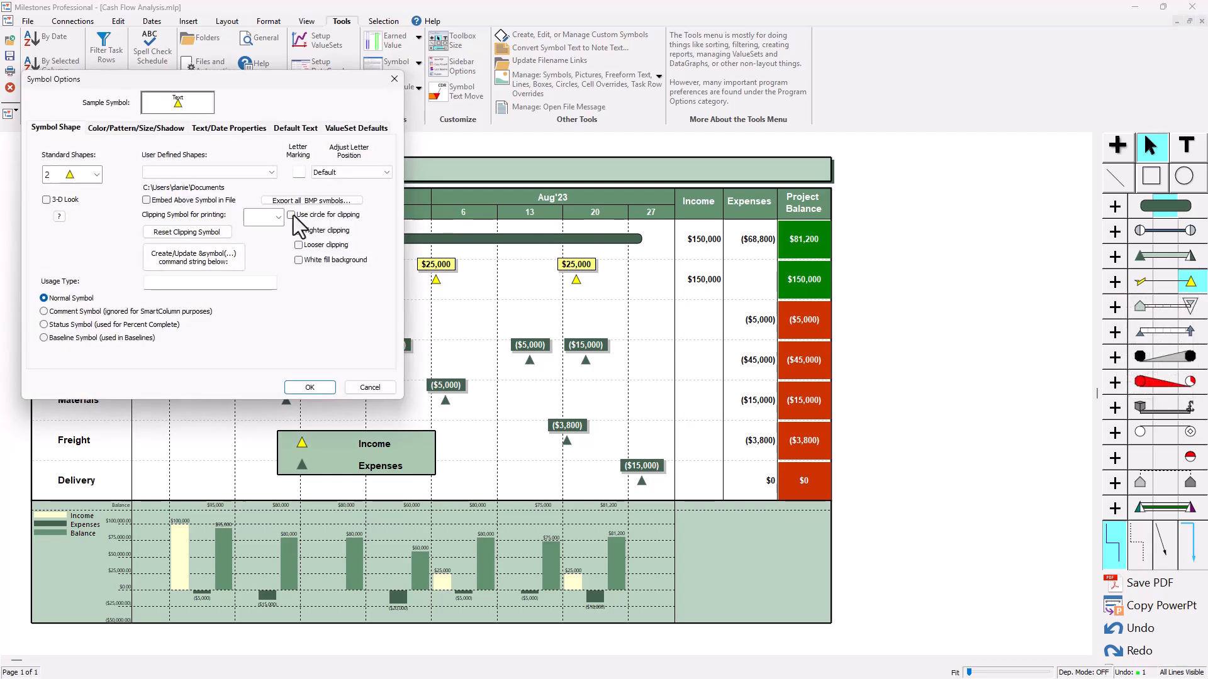
pyautogui.click(96, 174)
pyautogui.moveTo(97, 197); pyautogui.dragTo(111, 178)
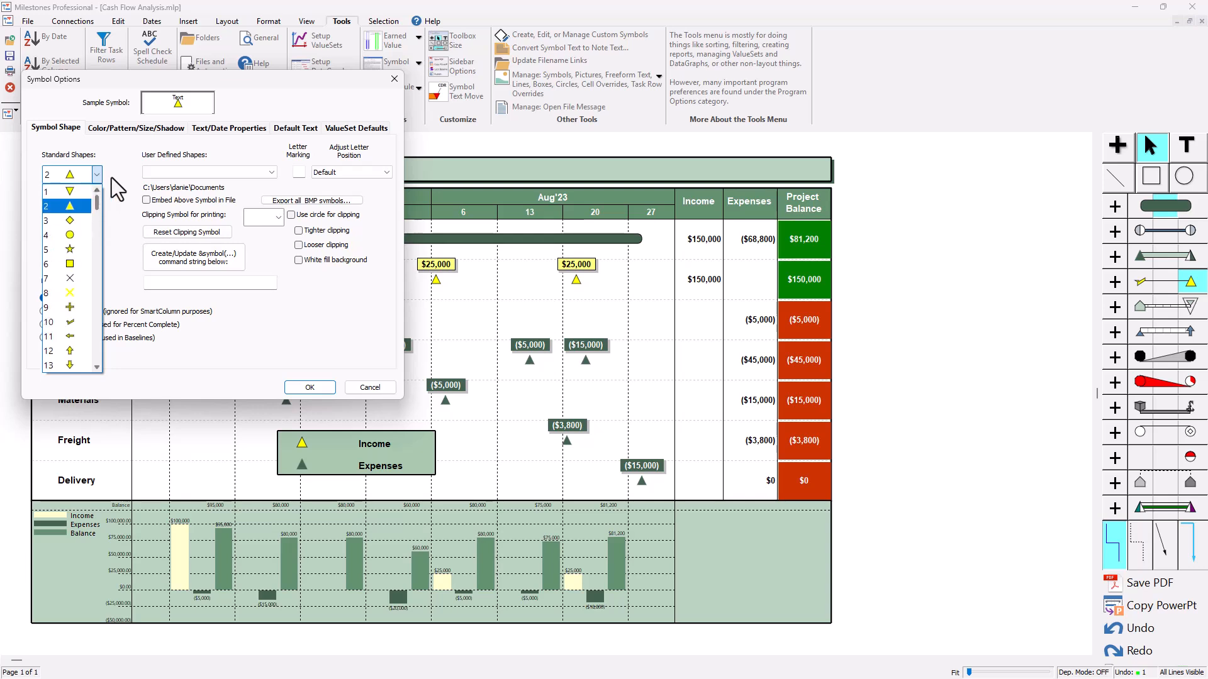
pyautogui.click(204, 153)
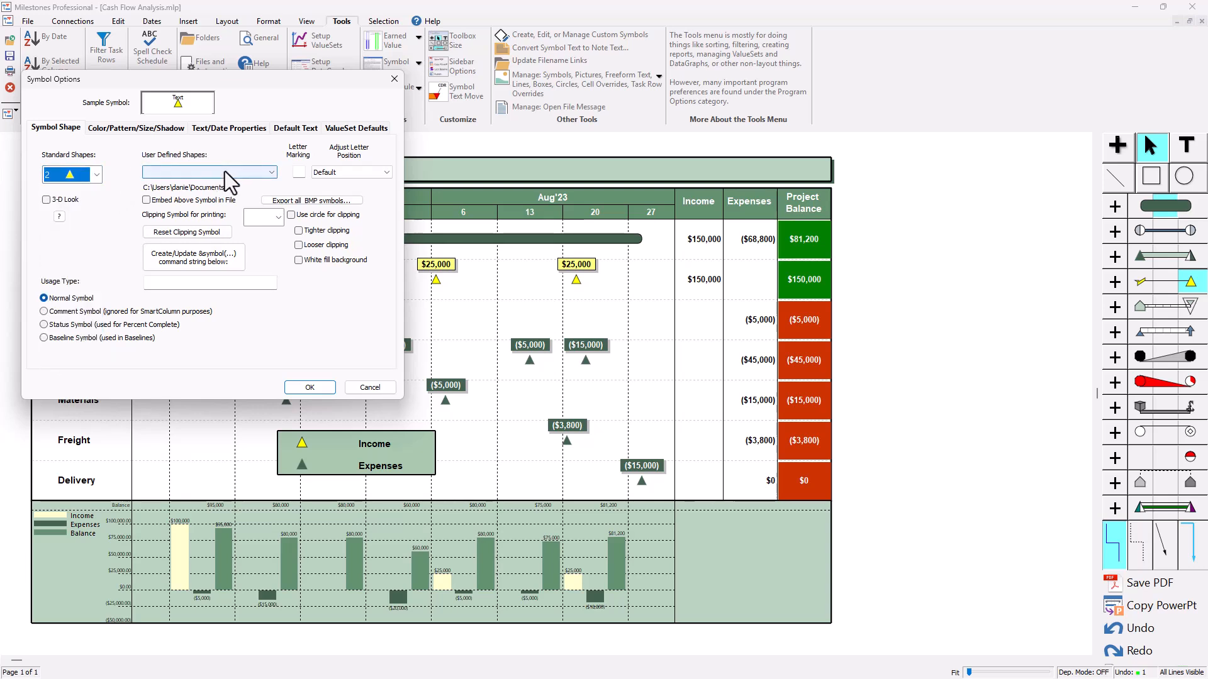
pyautogui.click(223, 171)
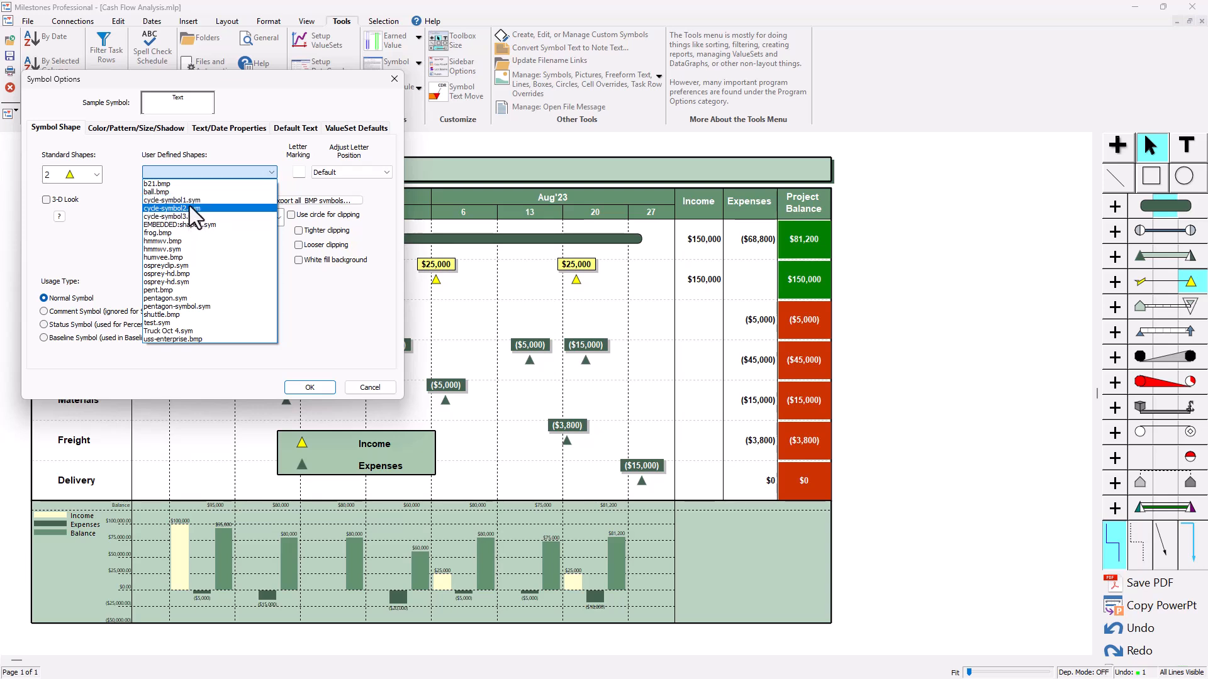
pyautogui.click(156, 149)
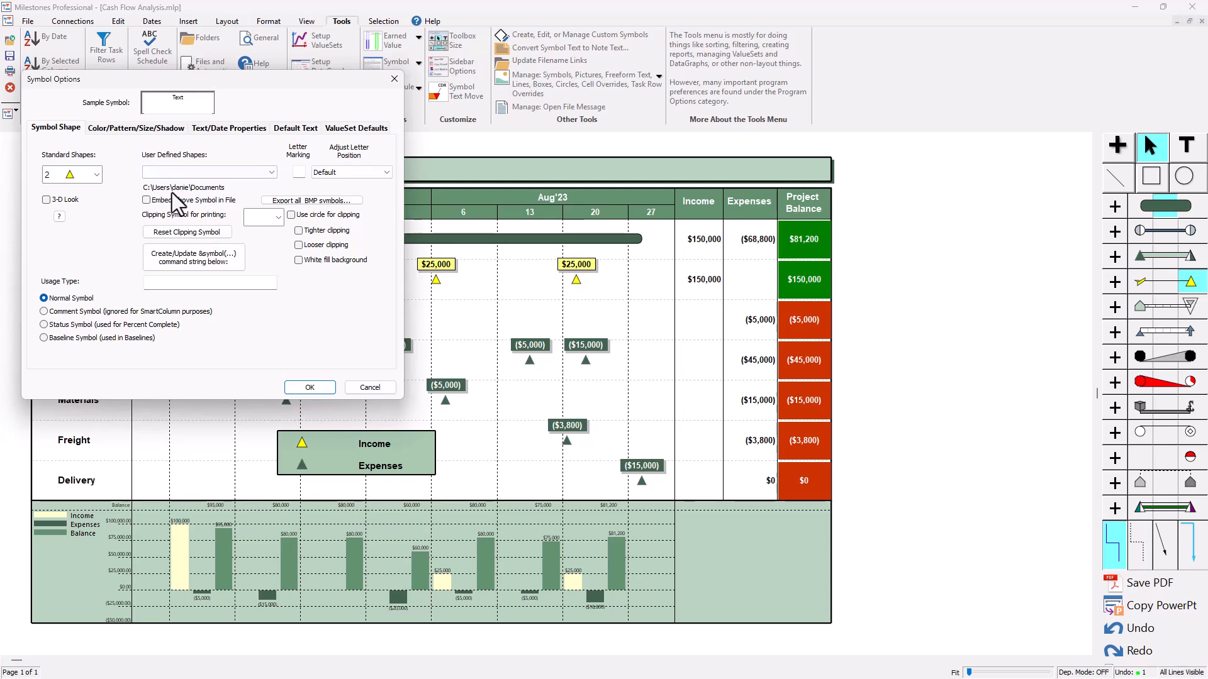
pyautogui.click(187, 173)
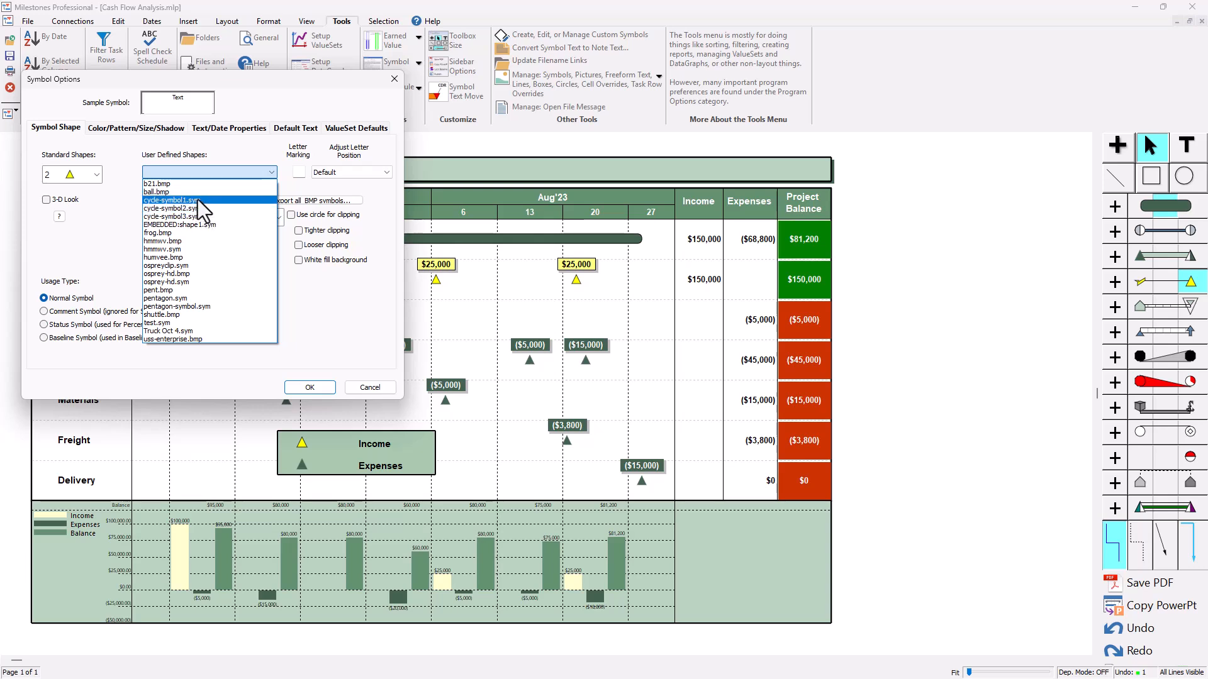
pyautogui.click(203, 226)
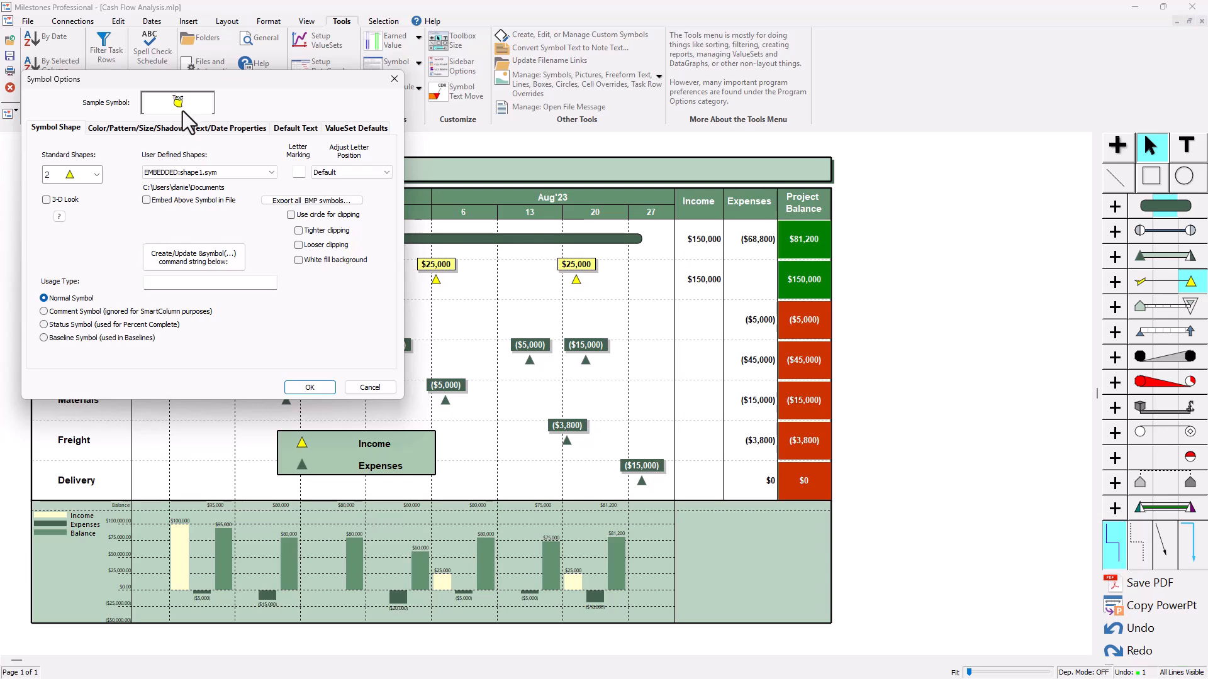
# Set the income symbol's fill color to Green and apply the symbol options.
pyautogui.click(169, 128)
pyautogui.click(132, 192)
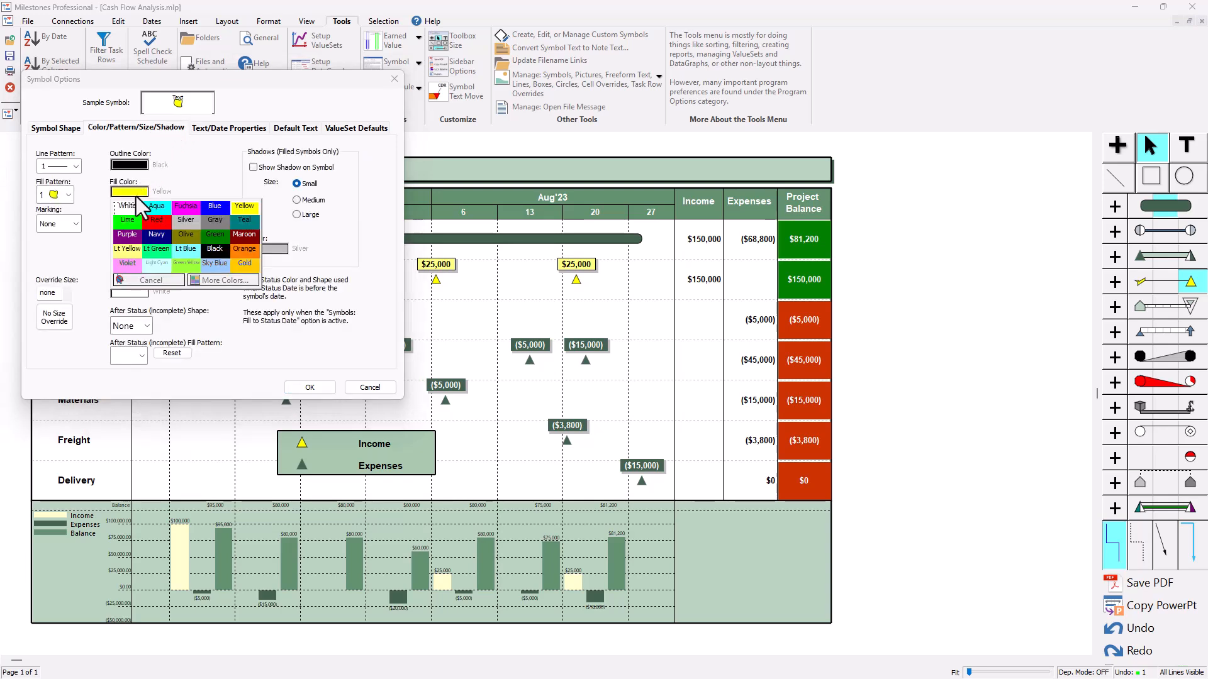
pyautogui.click(207, 236)
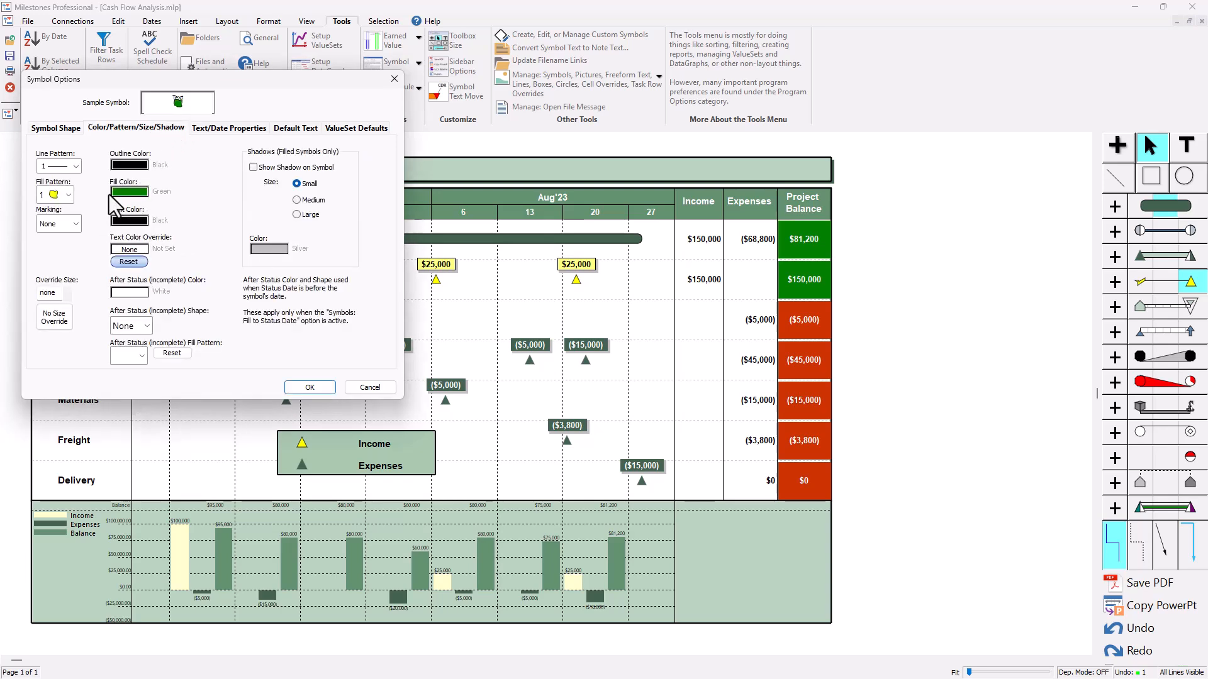
pyautogui.click(310, 388)
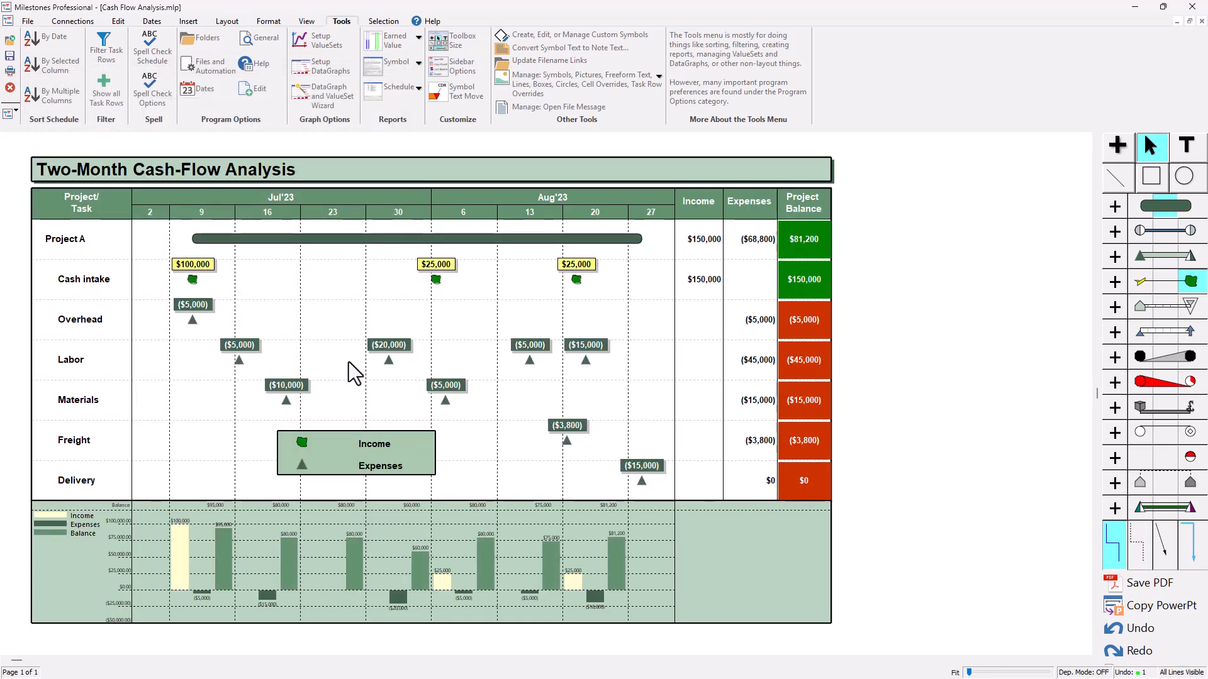
pyautogui.scroll(3, 446, 302)
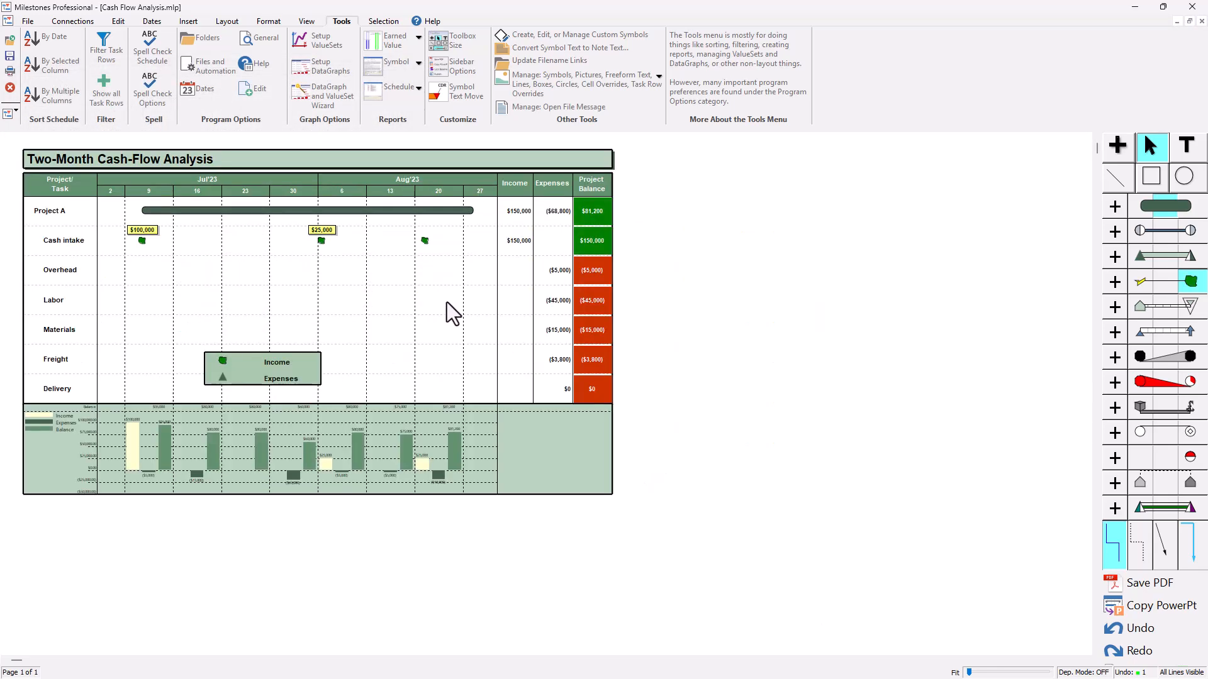
pyautogui.scroll(3, 542, 334)
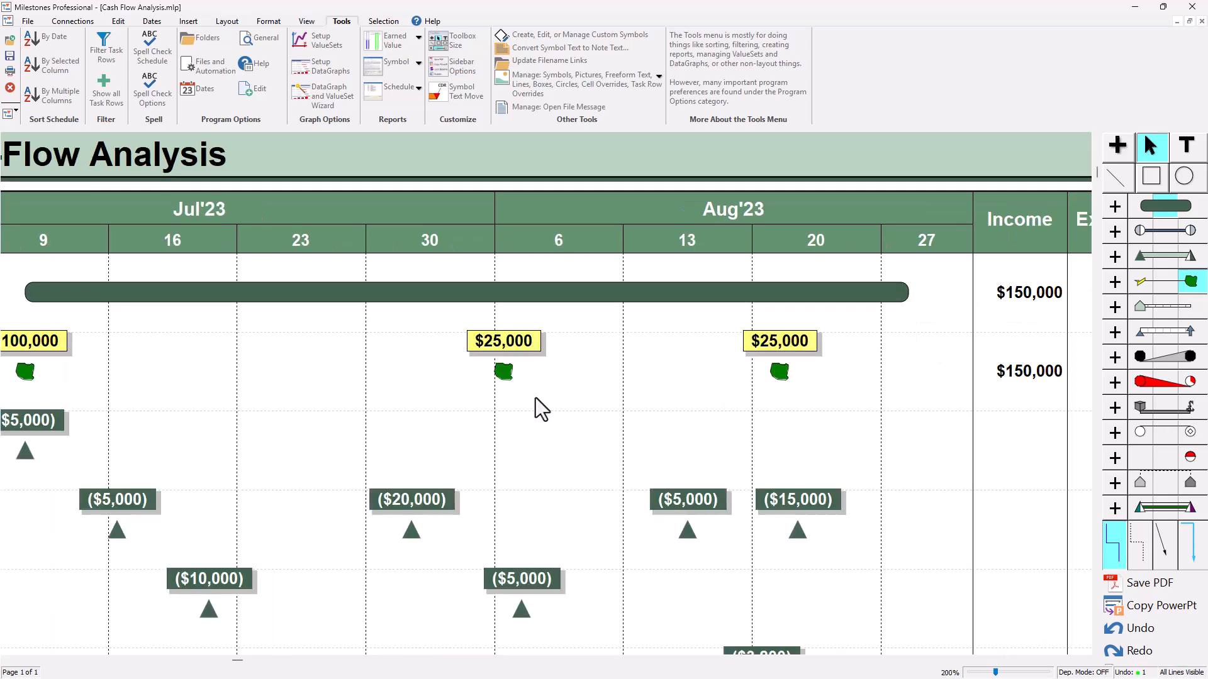
pyautogui.scroll(3, 530, 402)
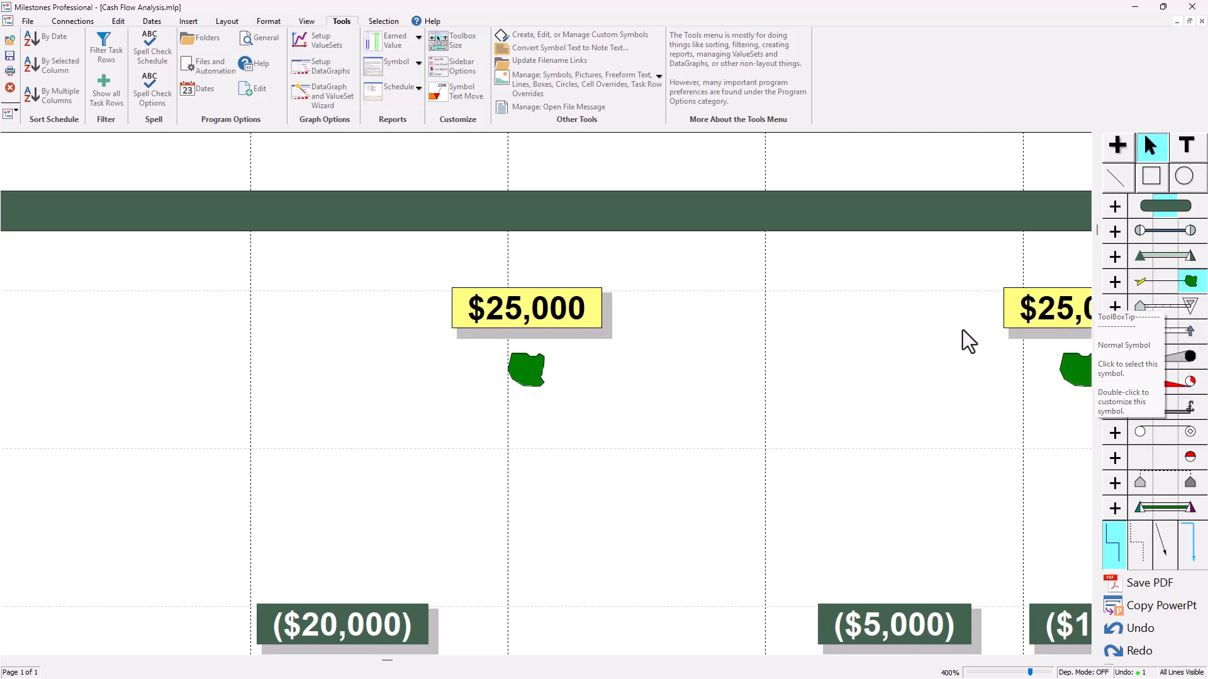
pyautogui.scroll(-4, 553, 394)
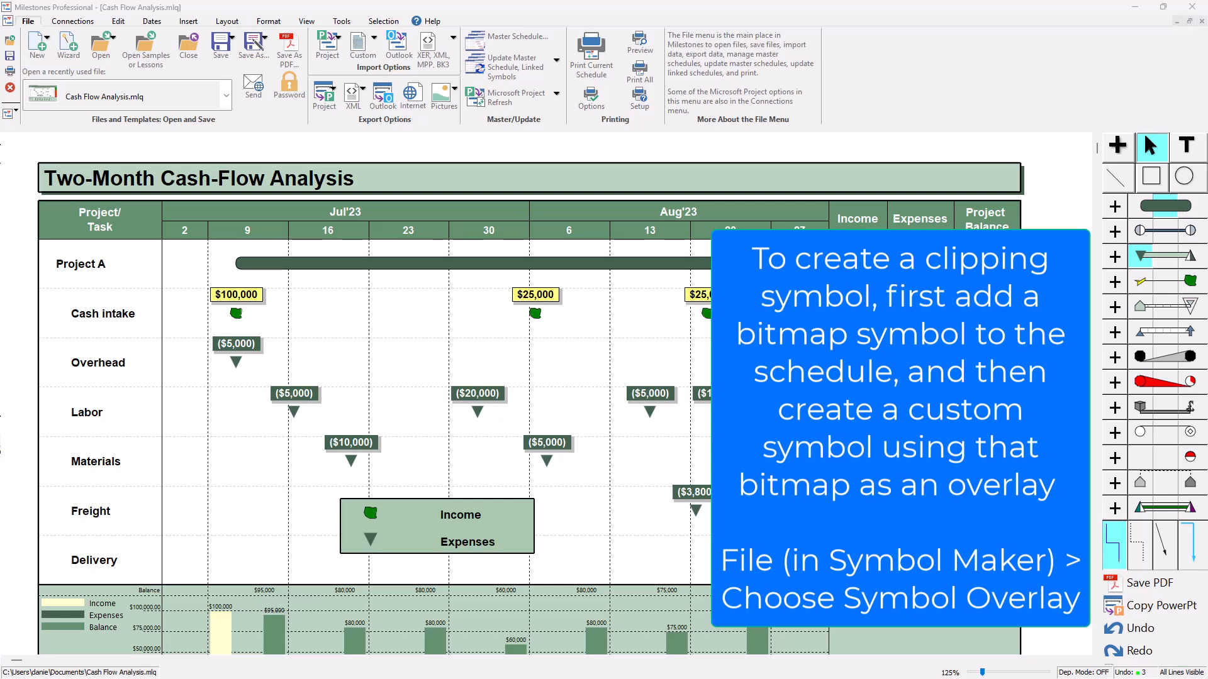
# Assign the user-defined bitmap shape shuttle.bmp to the downward triangle toolbox symbol used for expenses.
pyautogui.doubleClick(1145, 267)
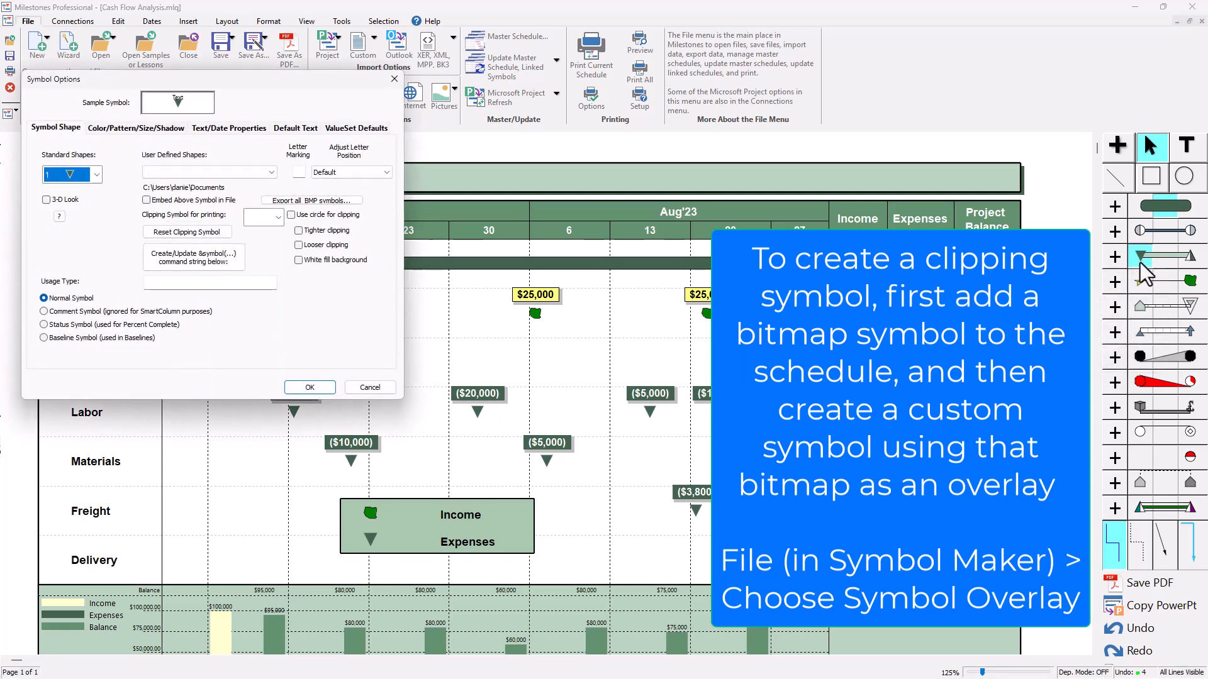
pyautogui.click(219, 173)
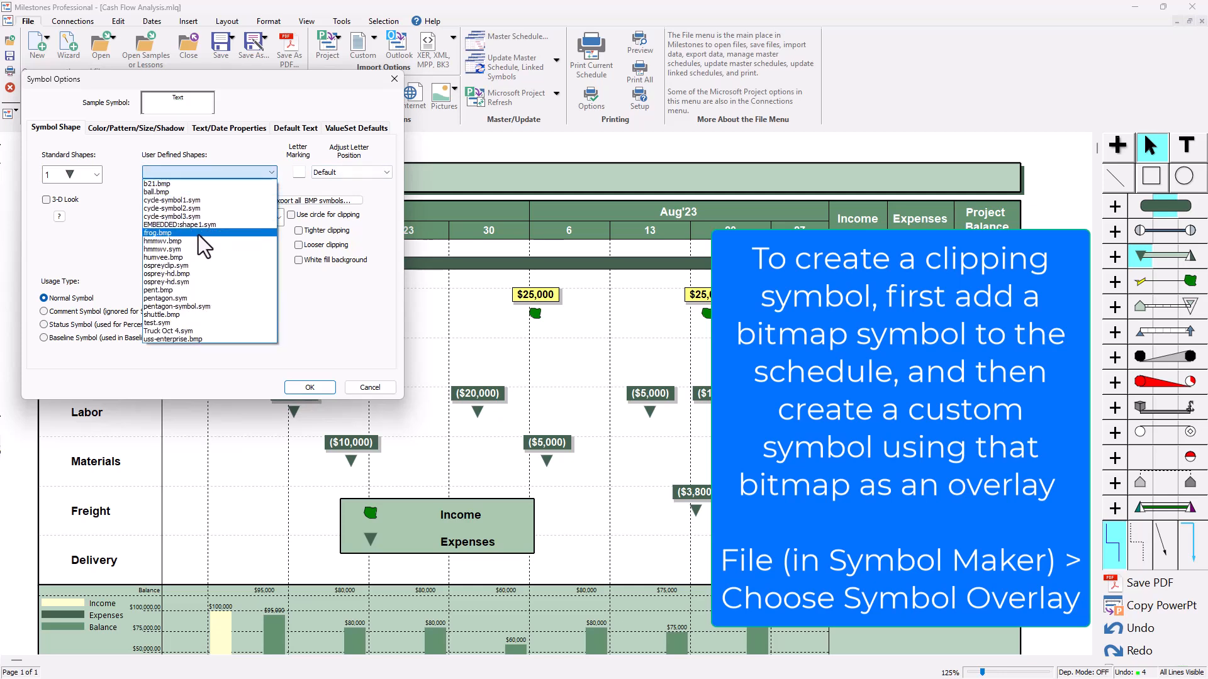
pyautogui.click(188, 316)
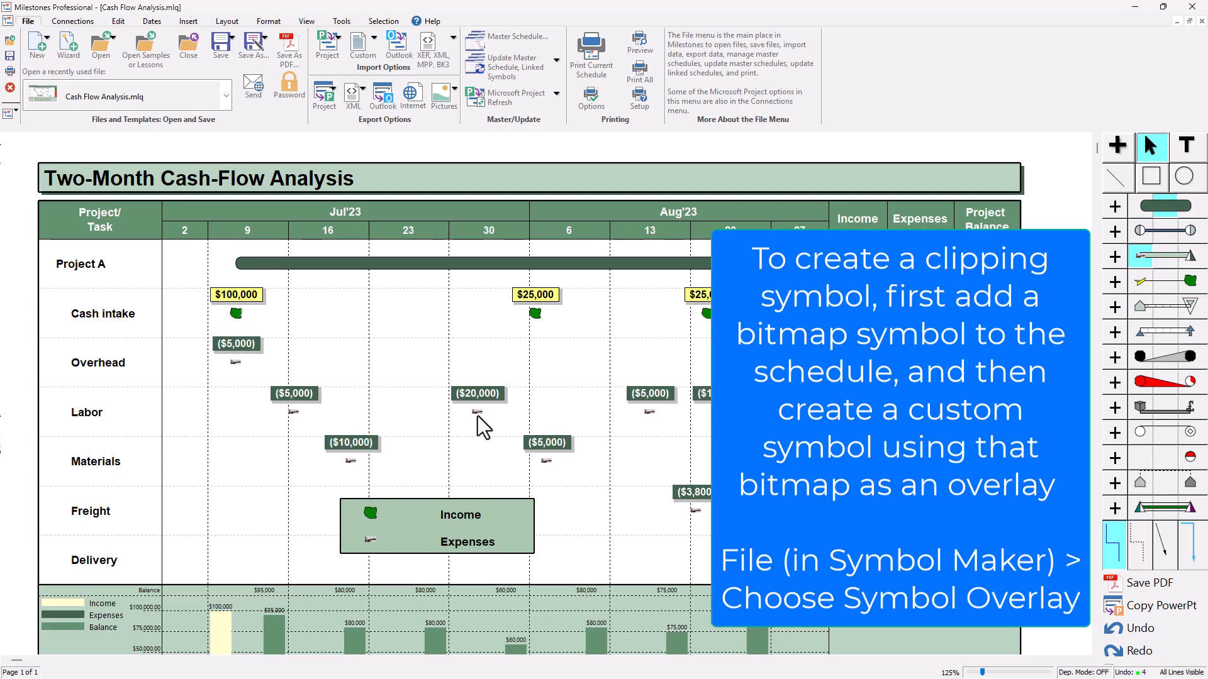
# Enlarge the shuttle bitmap symbol for expenses with a size override and apply the symbol options.
pyautogui.doubleClick(1137, 257)
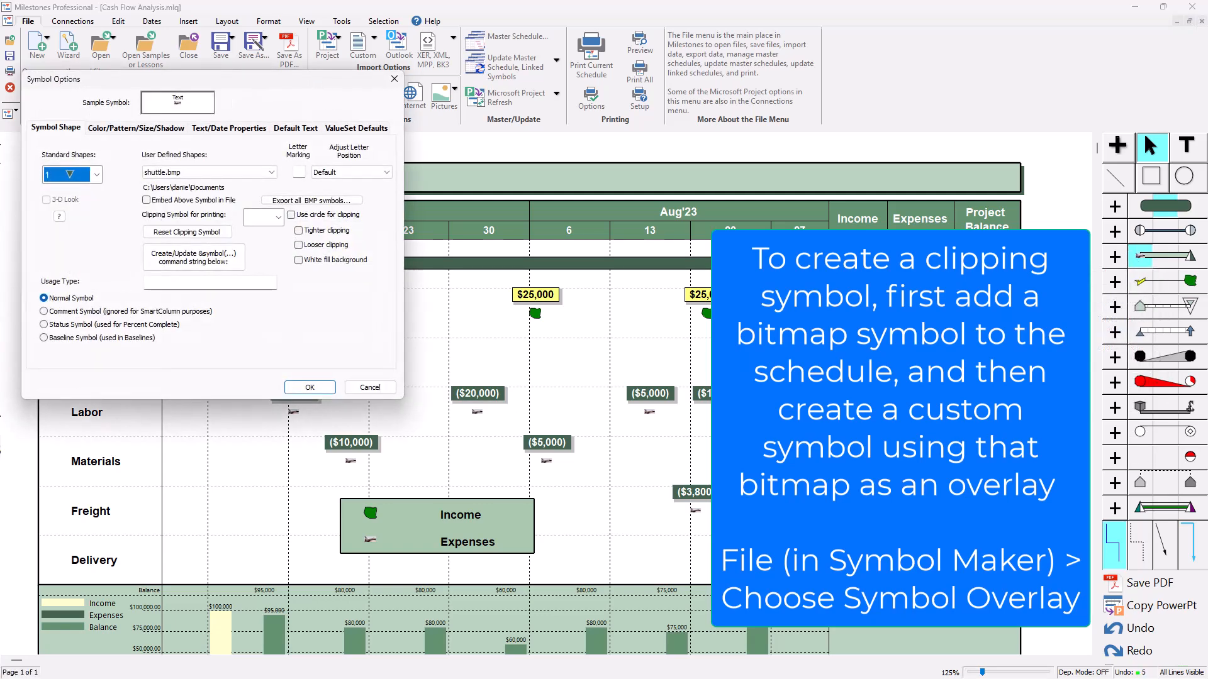
pyautogui.click(169, 130)
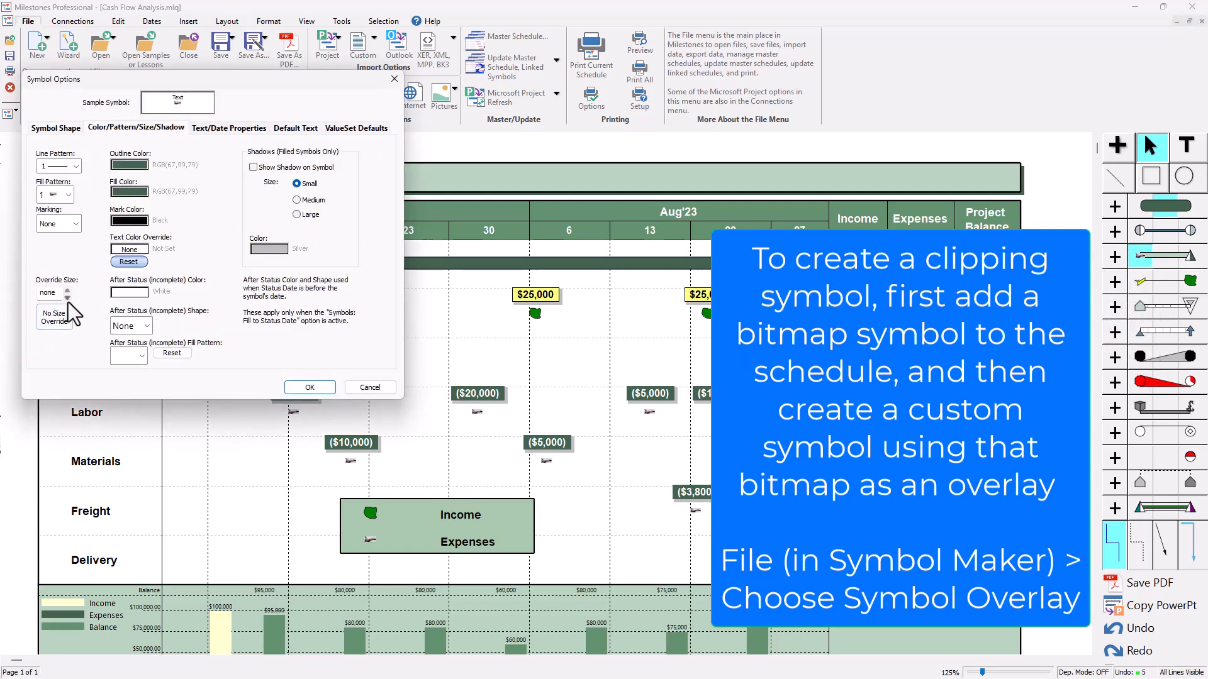
pyautogui.click(66, 290)
pyautogui.click(66, 290)
pyautogui.click(291, 388)
pyautogui.click(202, 413)
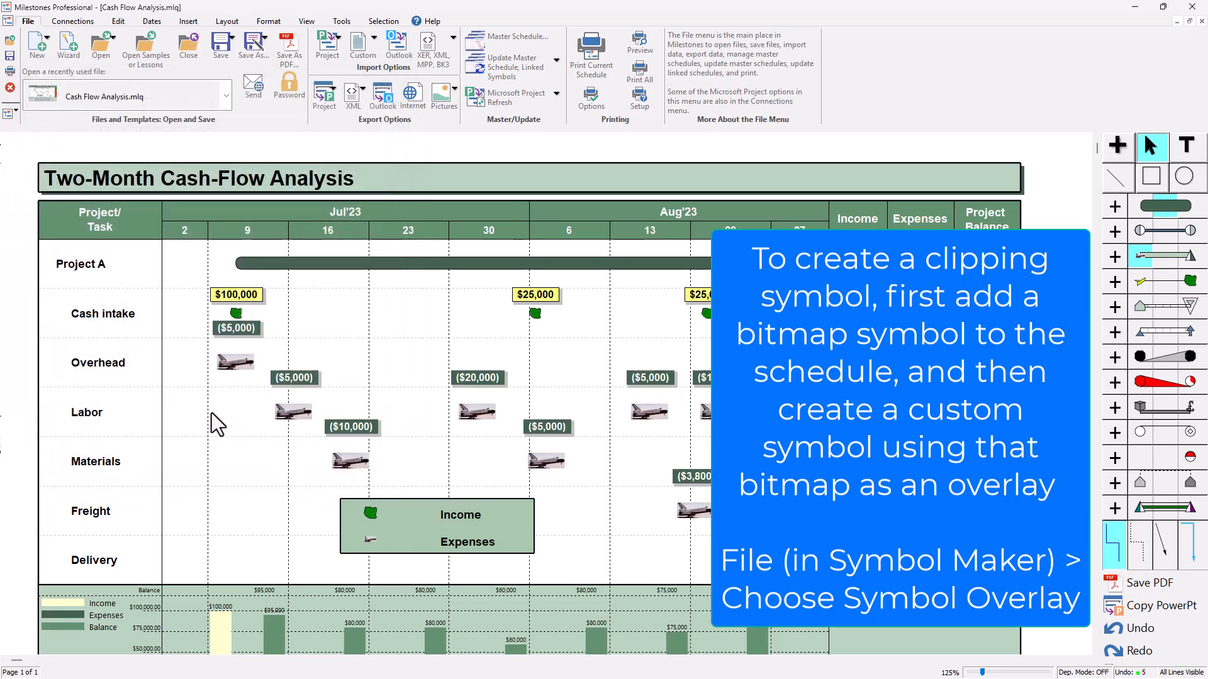
# Open the Symbol Maker, place toolbox symbol 5, the shuttle bitmap, as the symbol overlay, and hide the fine grid.
pyautogui.scroll(3, 495, 443)
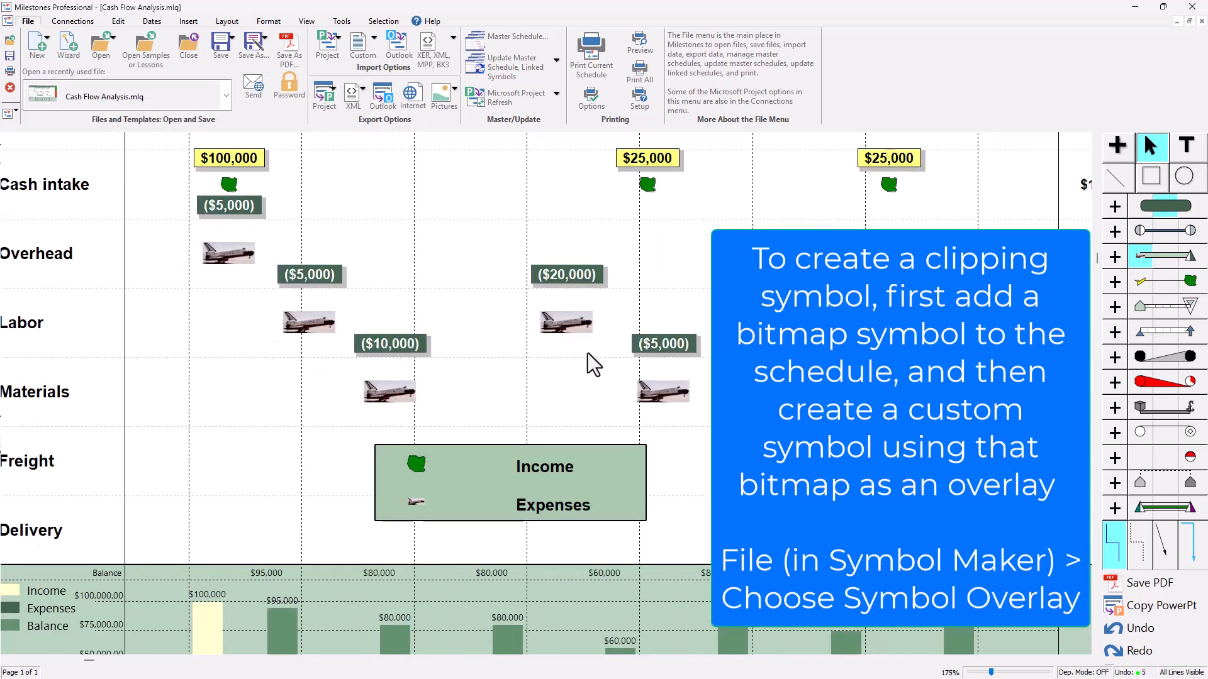
pyautogui.scroll(3, 573, 356)
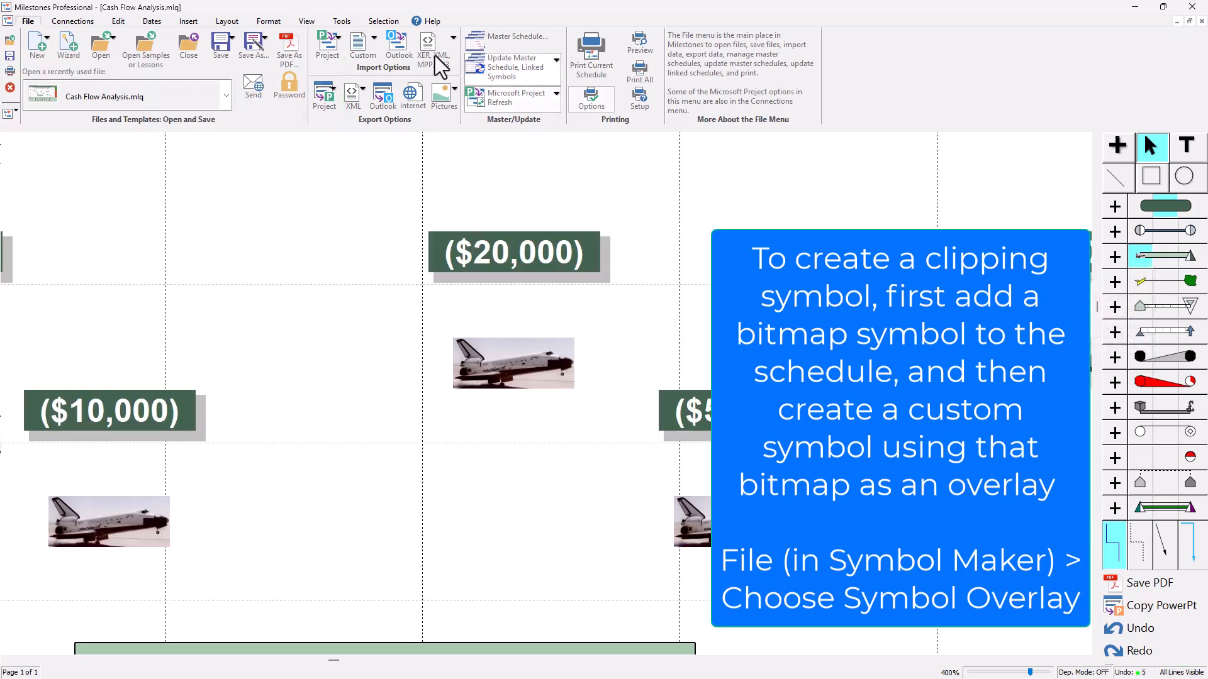
pyautogui.click(342, 21)
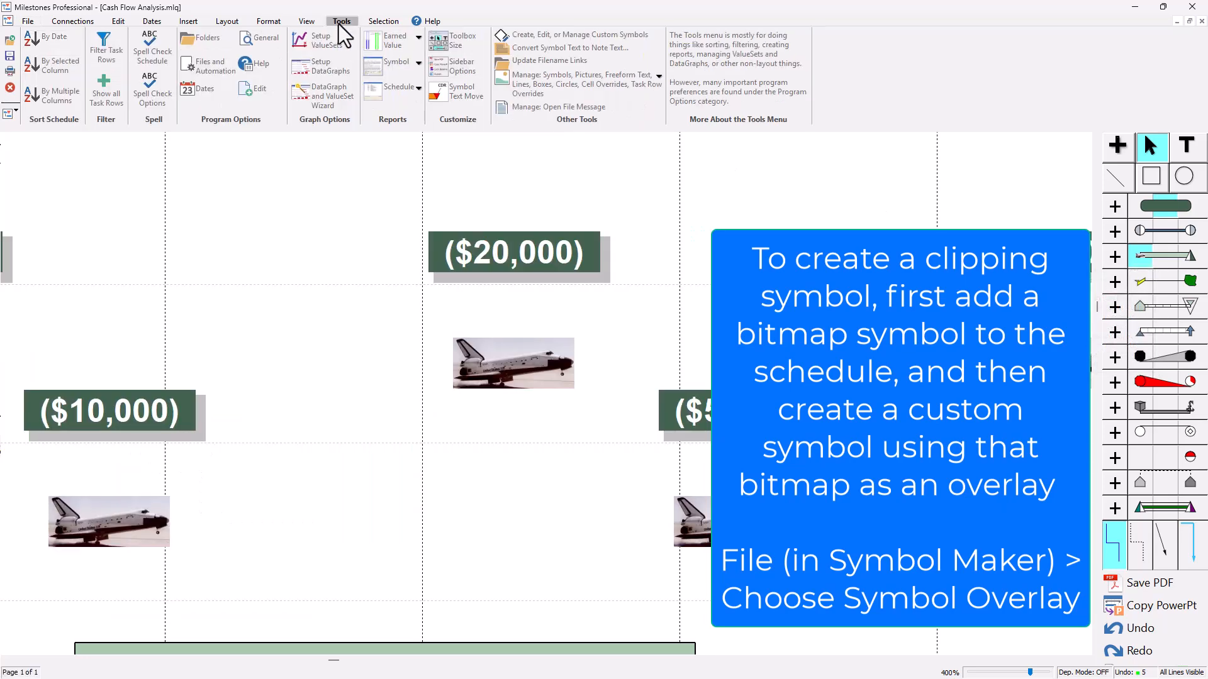
pyautogui.click(527, 35)
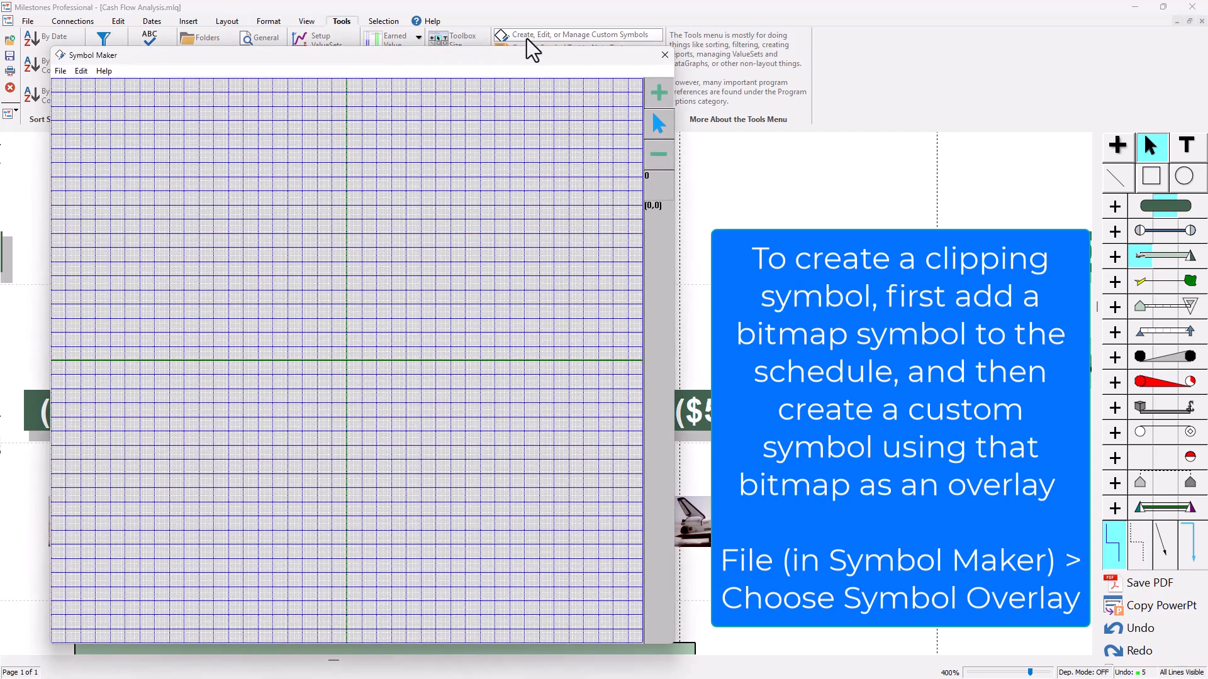
pyautogui.click(66, 75)
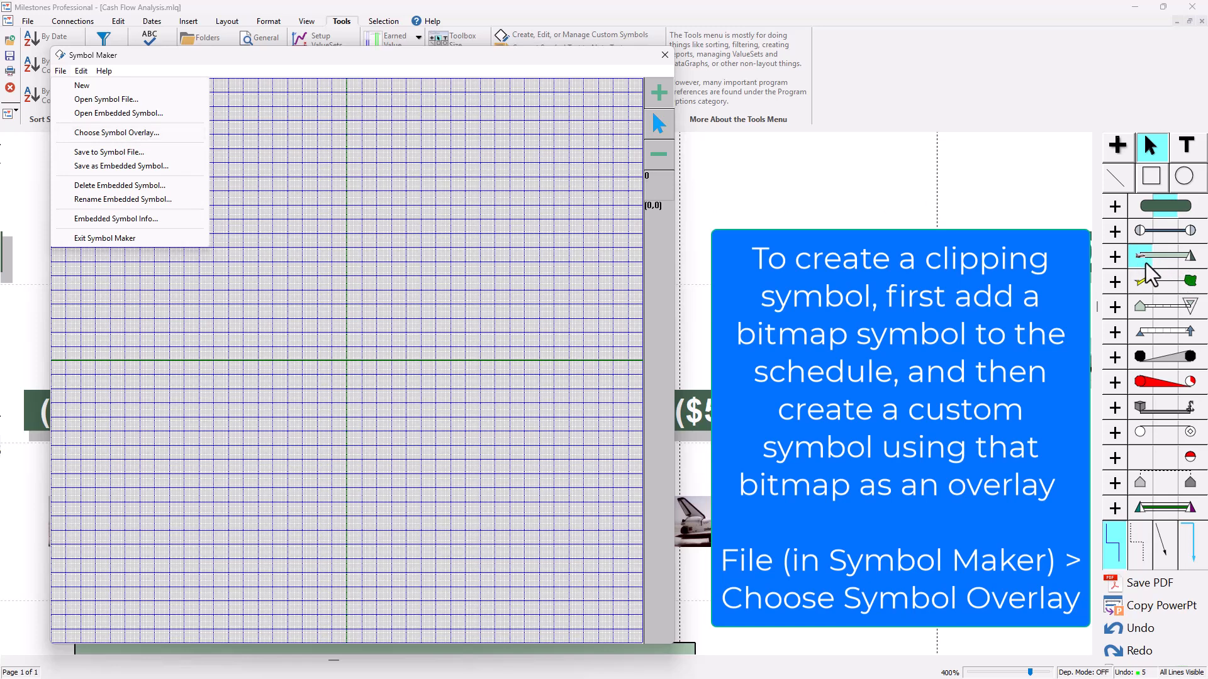
pyautogui.click(107, 133)
pyautogui.click(176, 237)
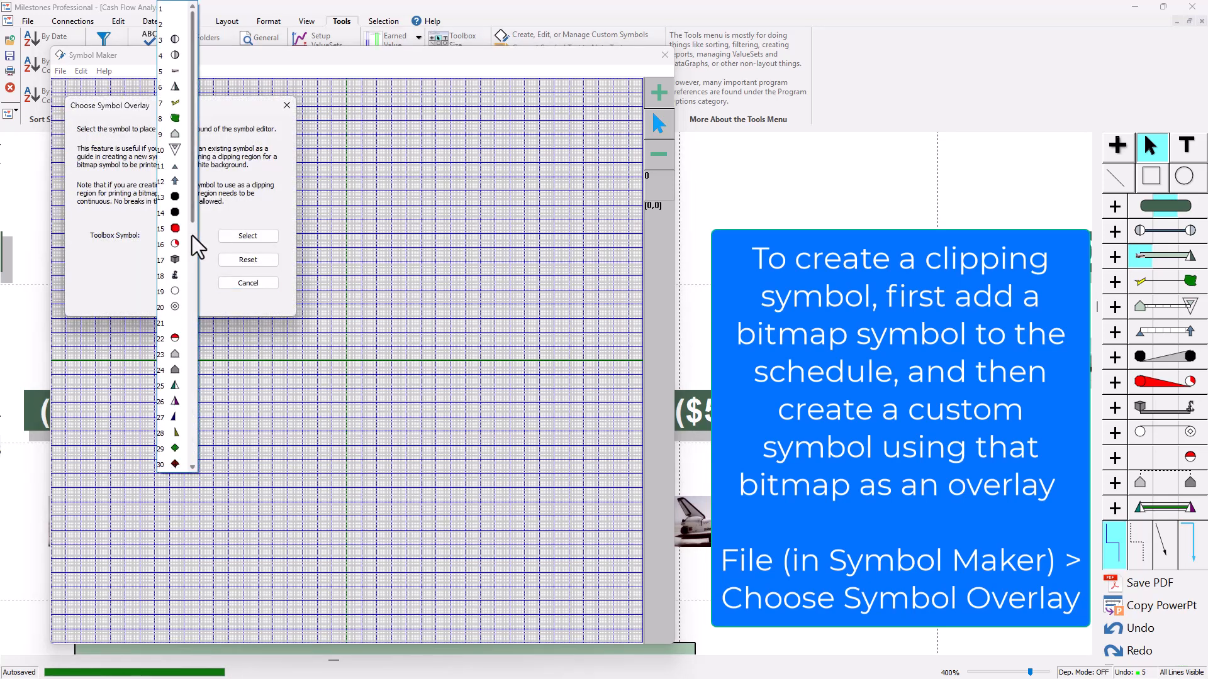
pyautogui.click(176, 70)
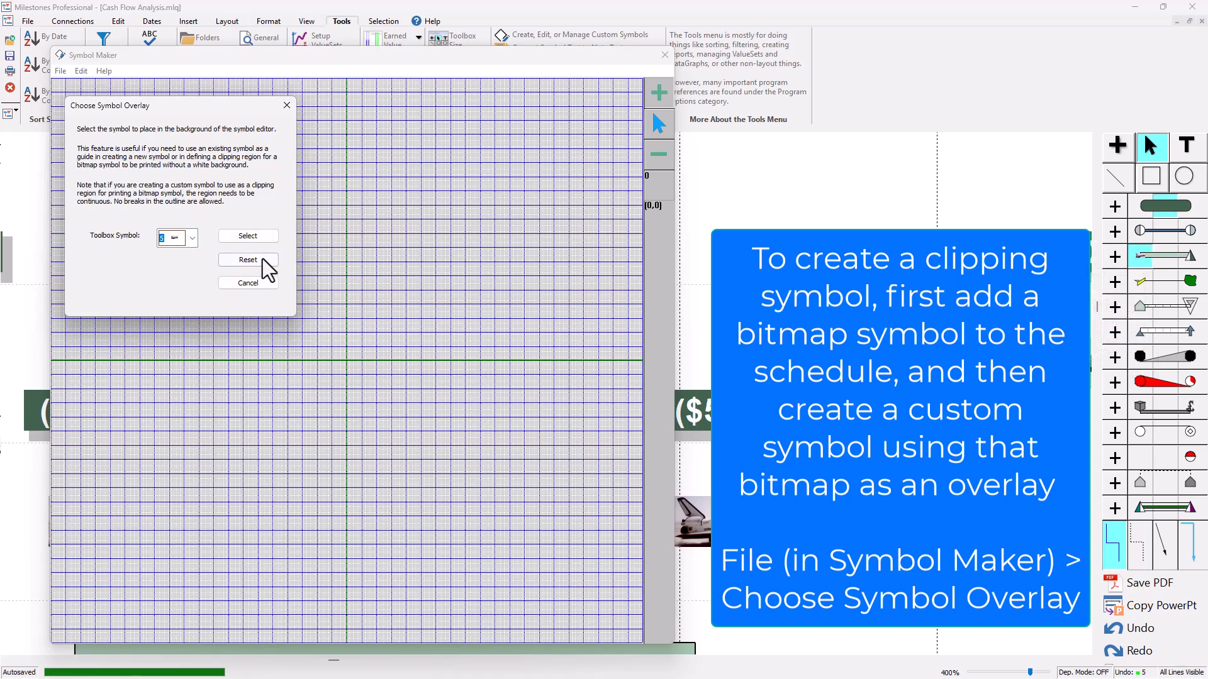
pyautogui.click(243, 234)
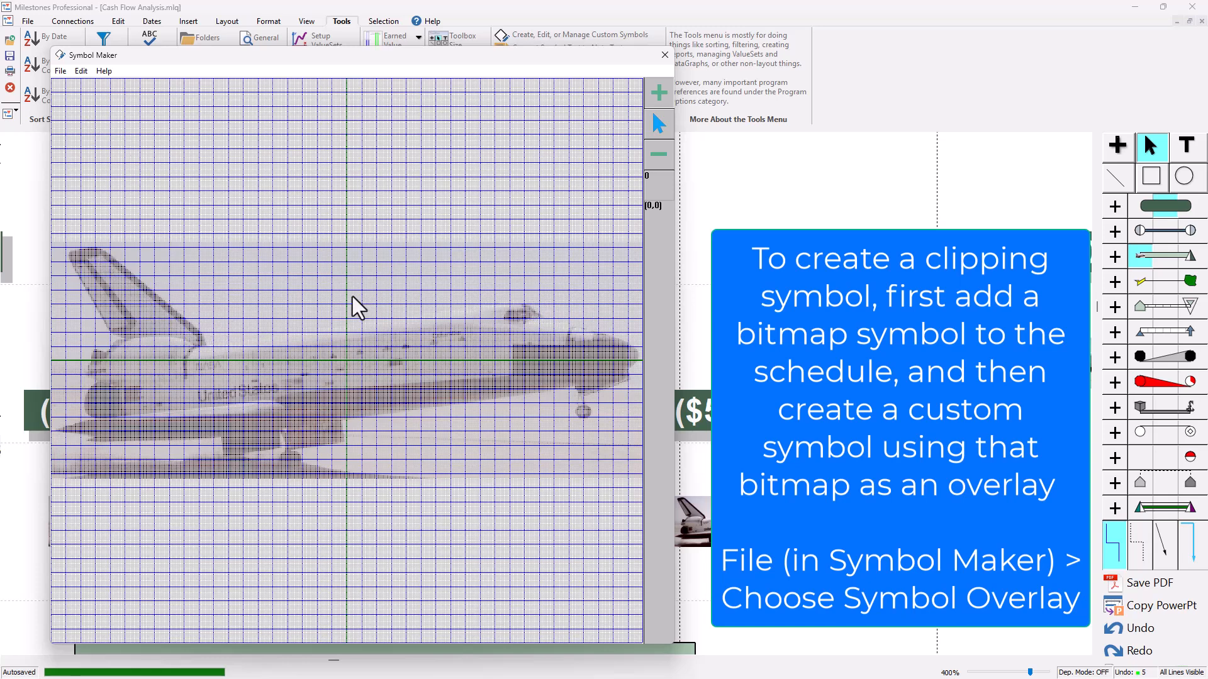
pyautogui.click(80, 70)
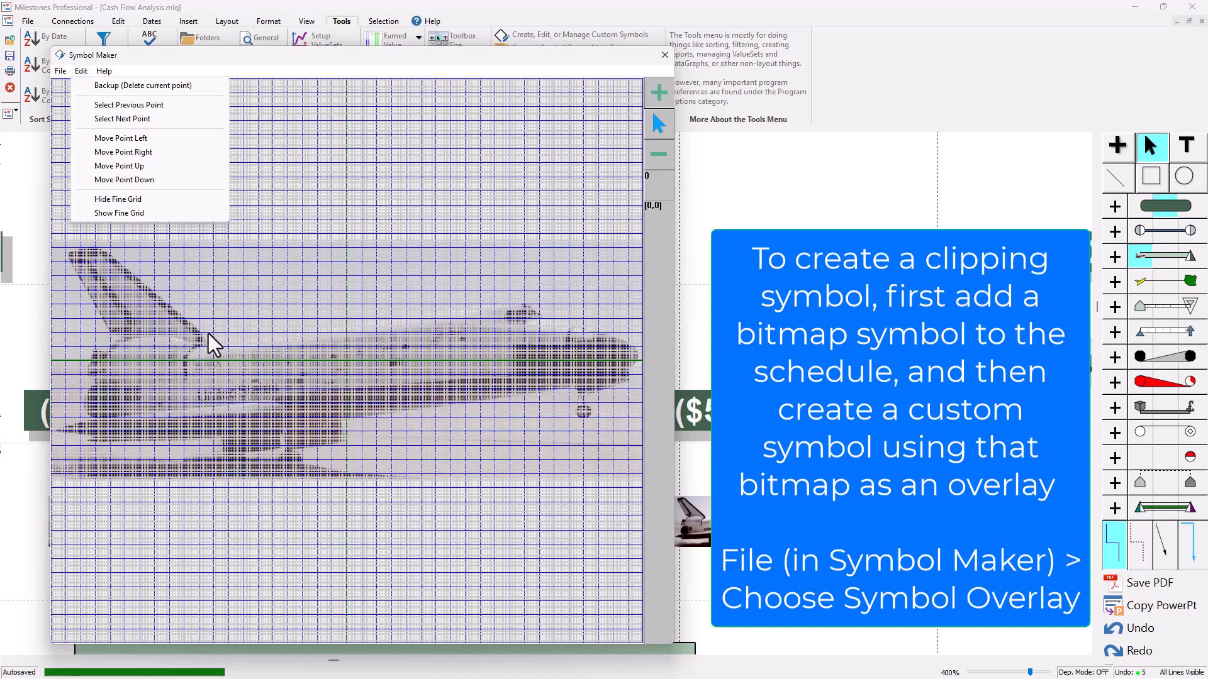
pyautogui.click(118, 199)
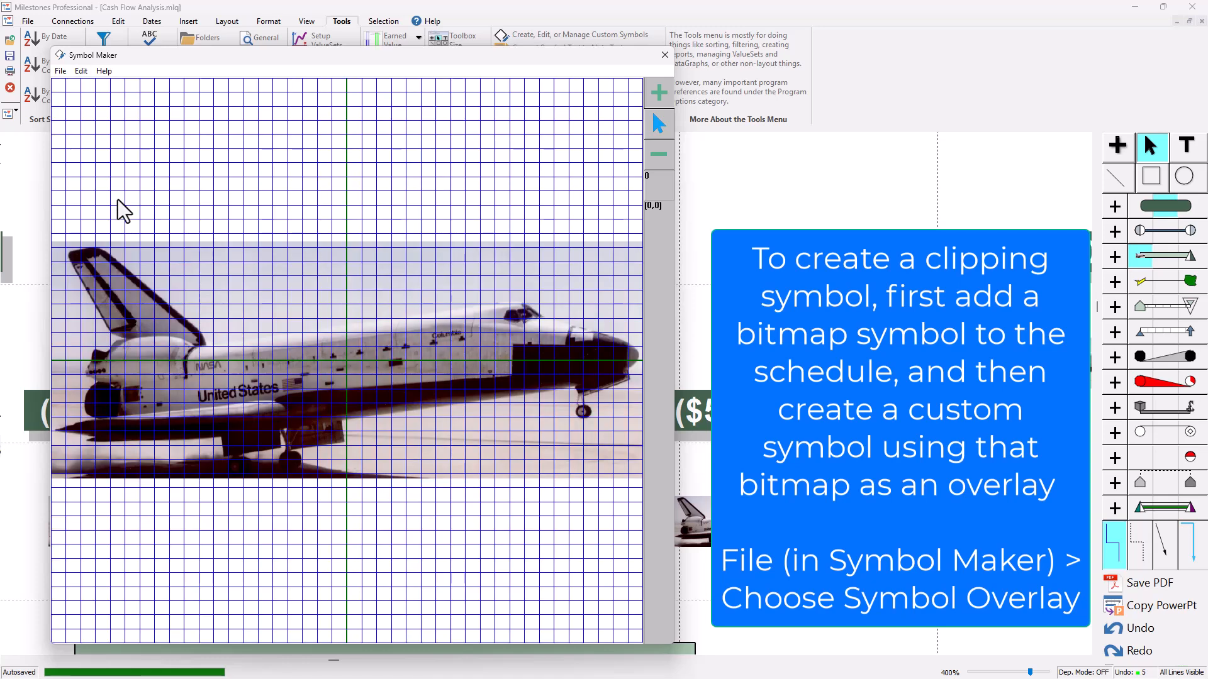
# Trace the shuttle's upper outline with points from the tail fin's tip down its sloping edge, along the fuselage and over the cockpit.
pyautogui.click(98, 248)
pyautogui.click(109, 254)
pyautogui.click(202, 334)
pyautogui.click(207, 344)
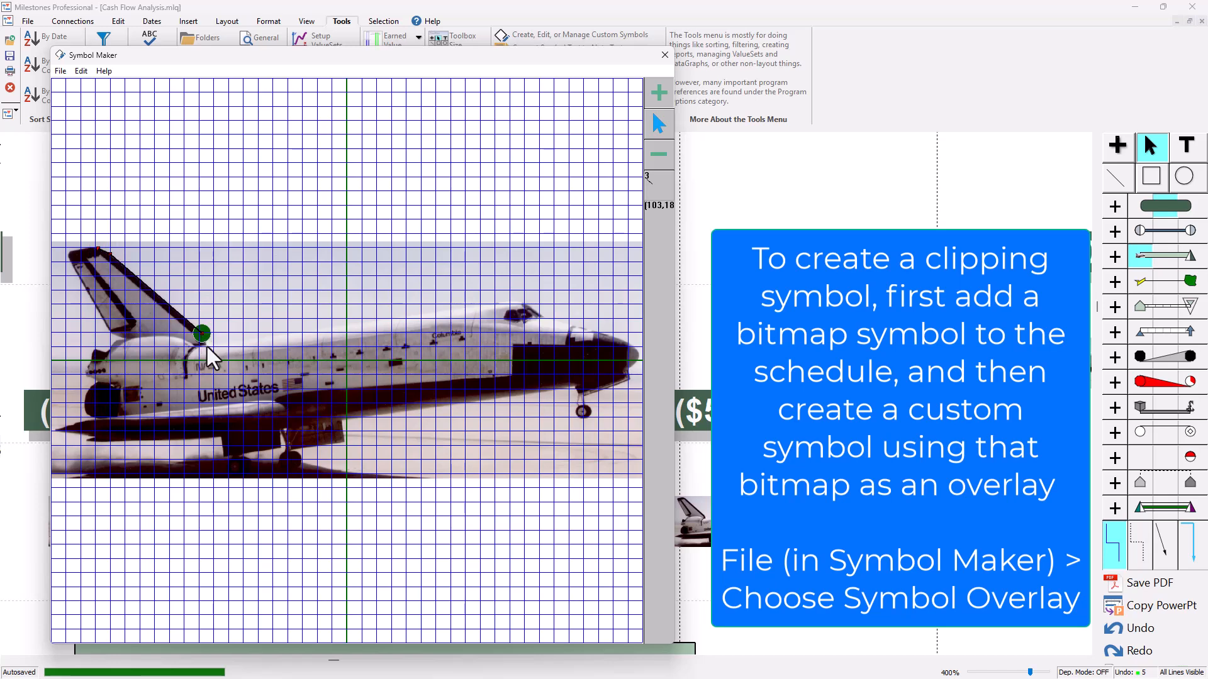
pyautogui.click(516, 302)
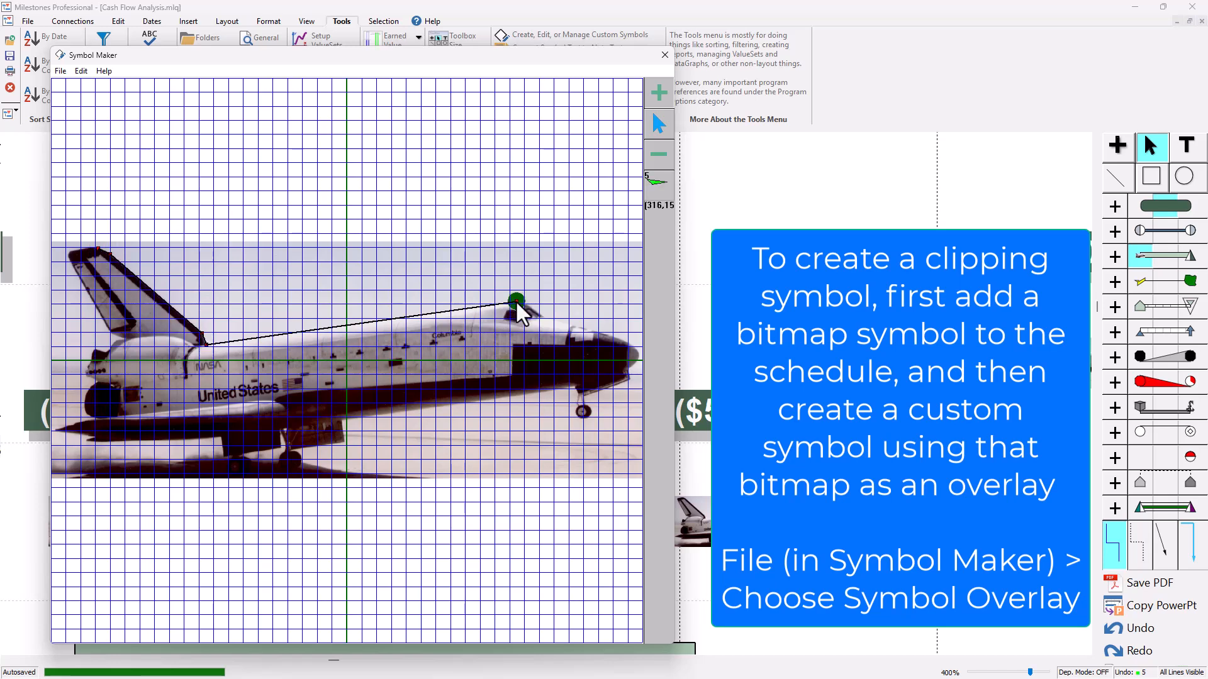
pyautogui.click(526, 304)
pyautogui.click(543, 318)
# Continue the shuttle outline with points around the nose, from its upper edge over the tip to its underside.
pyautogui.click(633, 347)
pyautogui.click(639, 355)
pyautogui.click(631, 365)
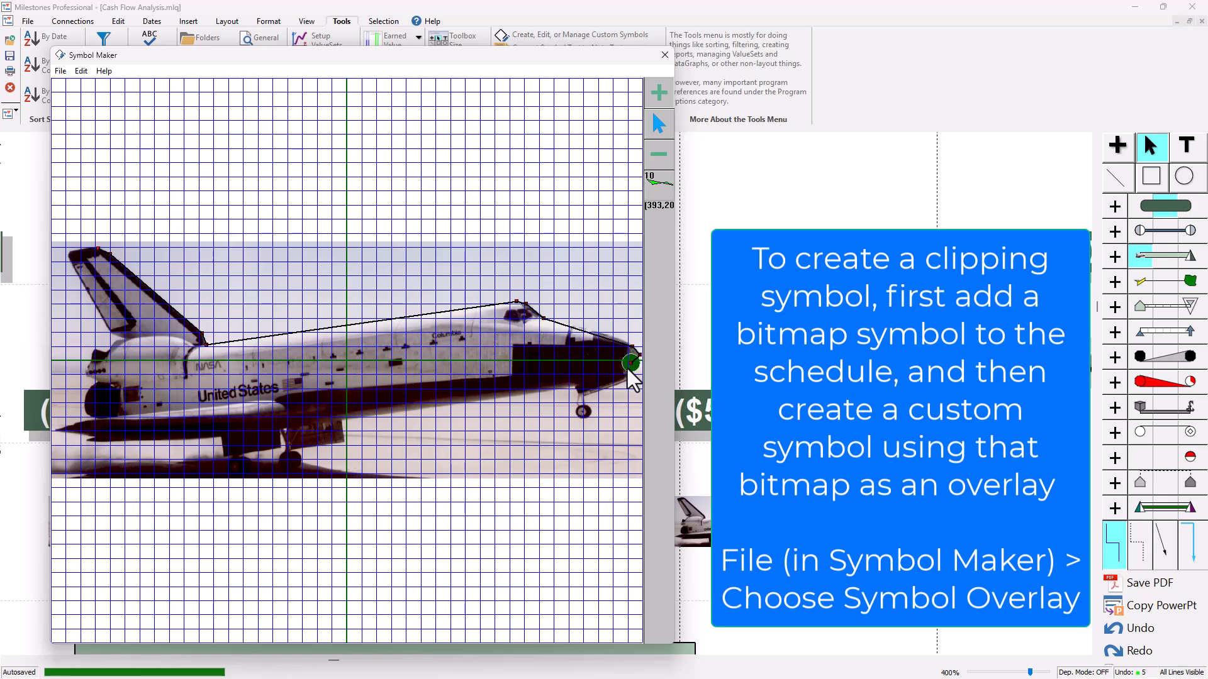
pyautogui.click(628, 367)
pyautogui.click(631, 374)
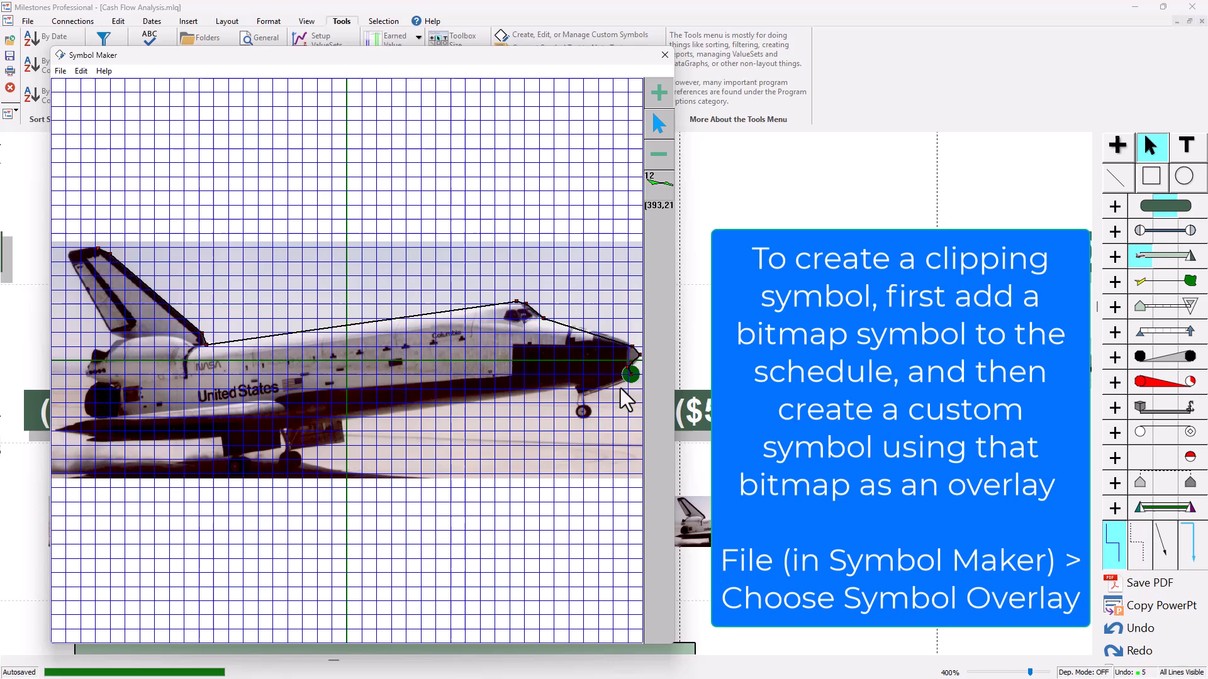
# Trace the nose landing gear with points down its strut, around the wheel and back up to the fuselage.
pyautogui.click(585, 396)
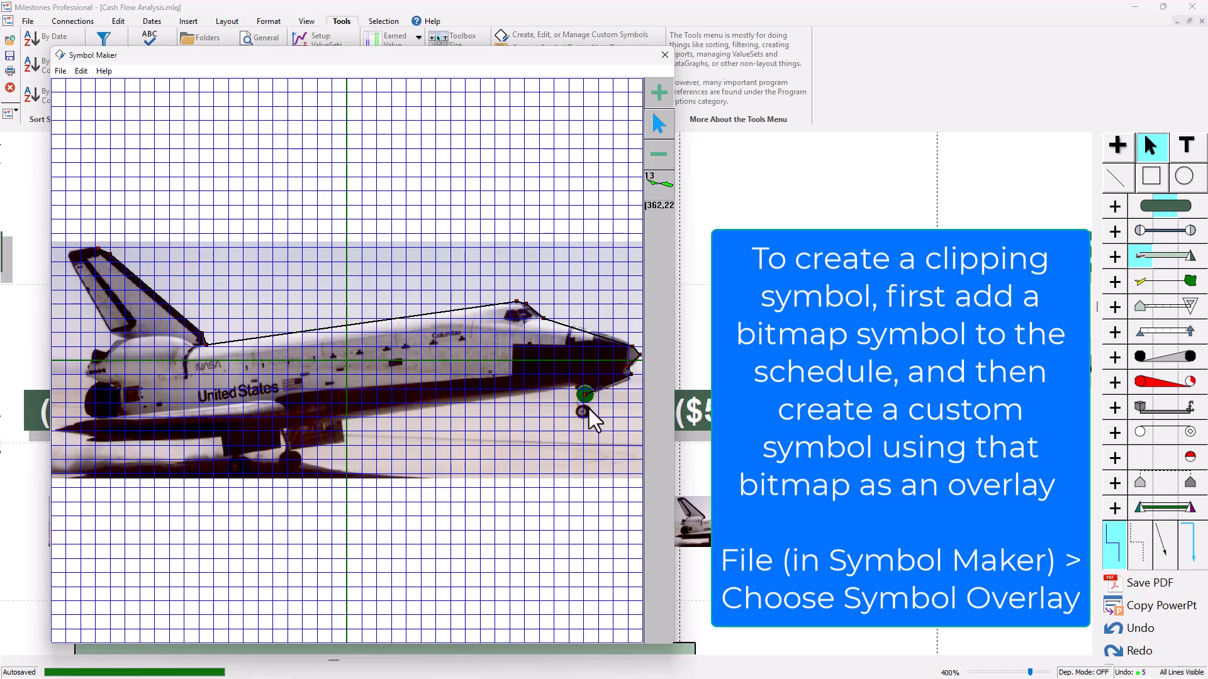
pyautogui.click(586, 403)
pyautogui.click(588, 411)
pyautogui.click(582, 420)
pyautogui.click(569, 410)
pyautogui.click(576, 395)
pyautogui.click(570, 383)
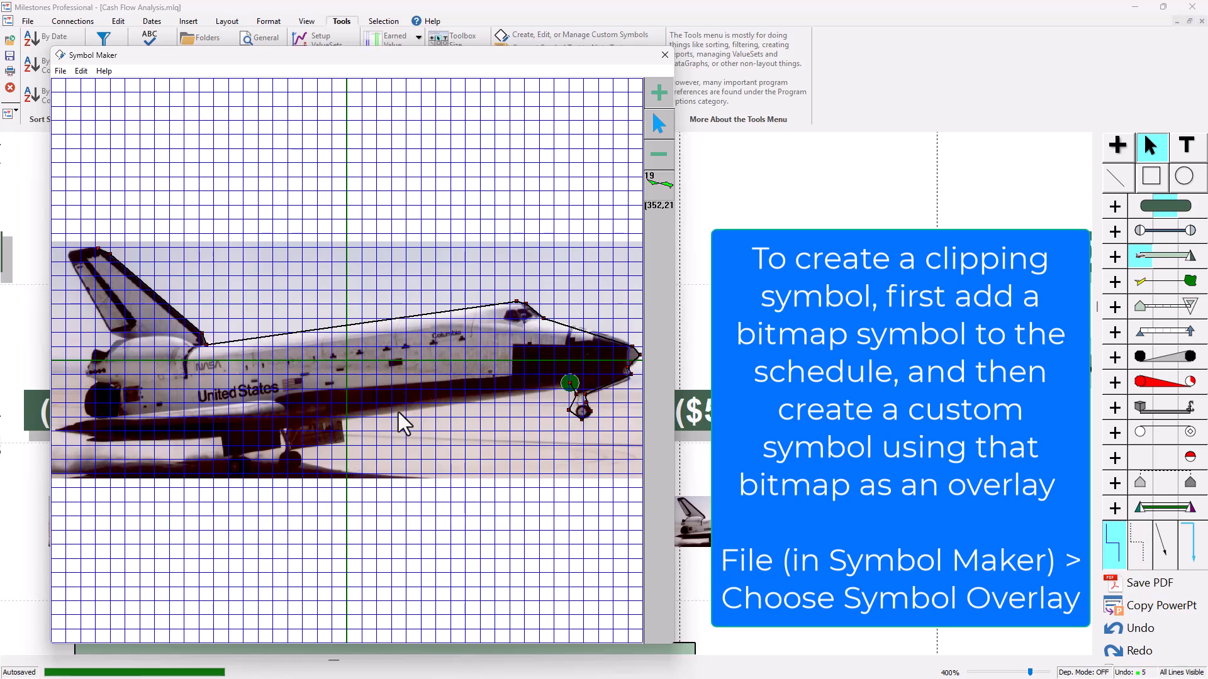
# Trace the shuttle's belly back to the gear door and around the nearer main landing gear wheel.
pyautogui.click(343, 420)
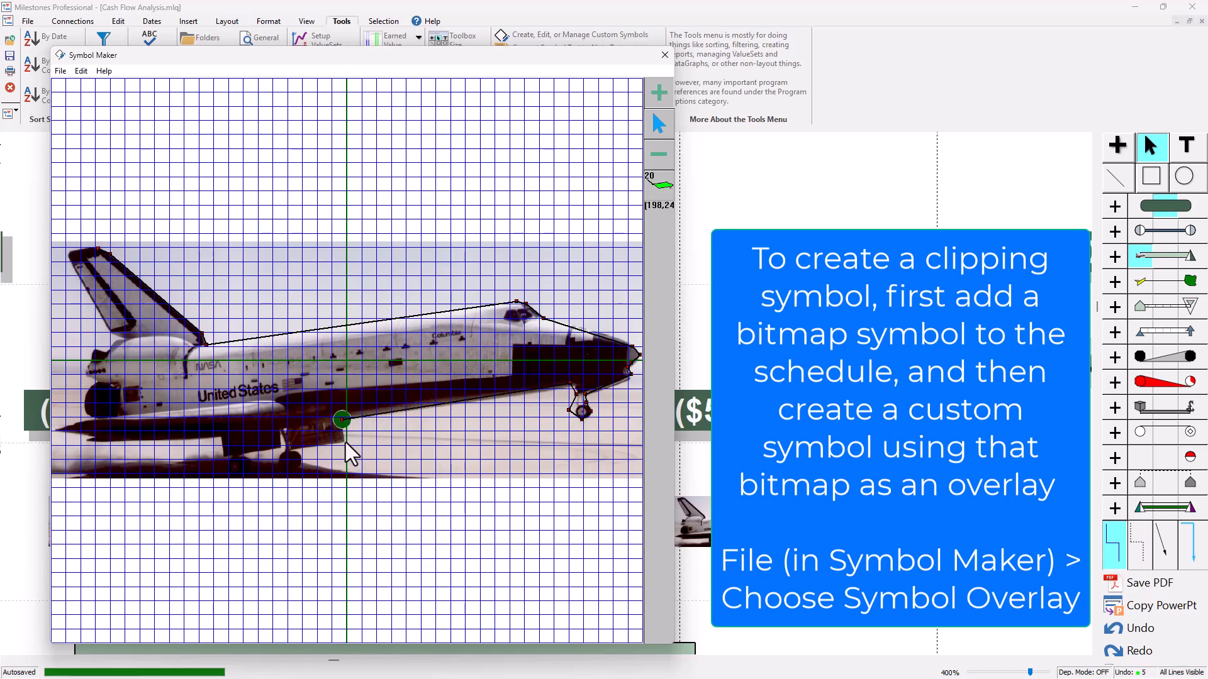
pyautogui.click(344, 440)
pyautogui.click(291, 449)
pyautogui.click(301, 458)
pyautogui.click(296, 466)
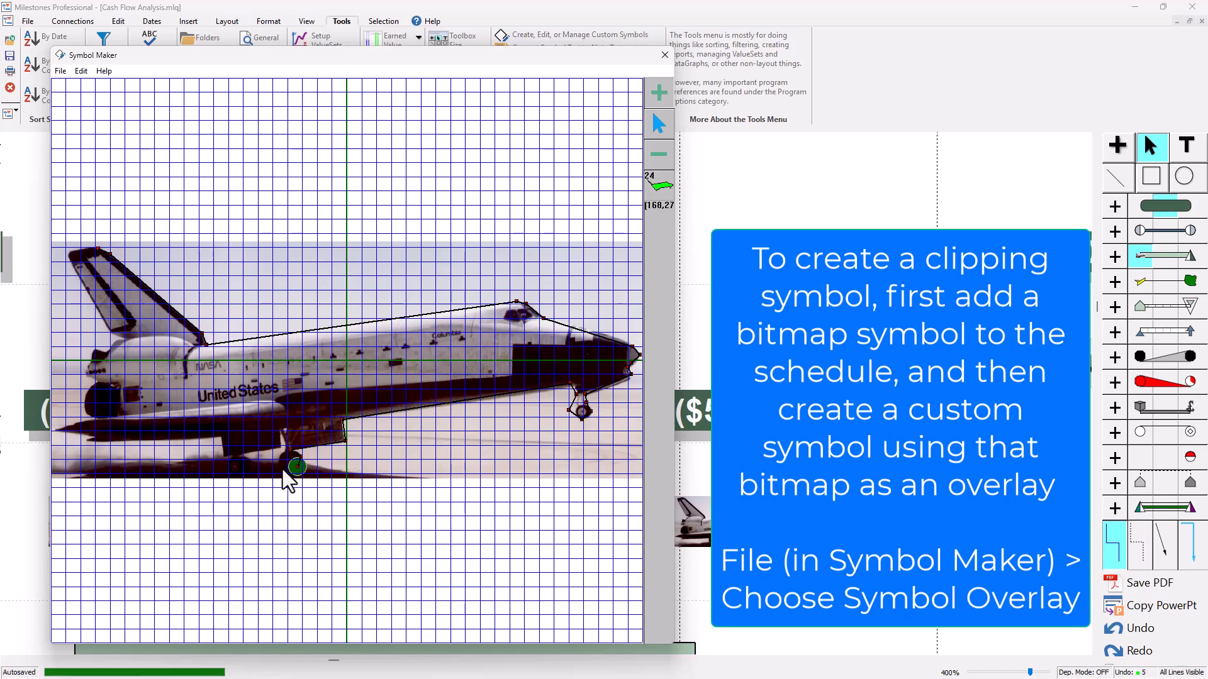
pyautogui.click(281, 467)
pyautogui.click(278, 455)
# Trace around the rearmost main landing gear wheel and along the wing's lower edge to its rear tip.
pyautogui.click(243, 452)
pyautogui.click(251, 465)
pyautogui.click(244, 471)
pyautogui.click(229, 468)
pyautogui.click(220, 451)
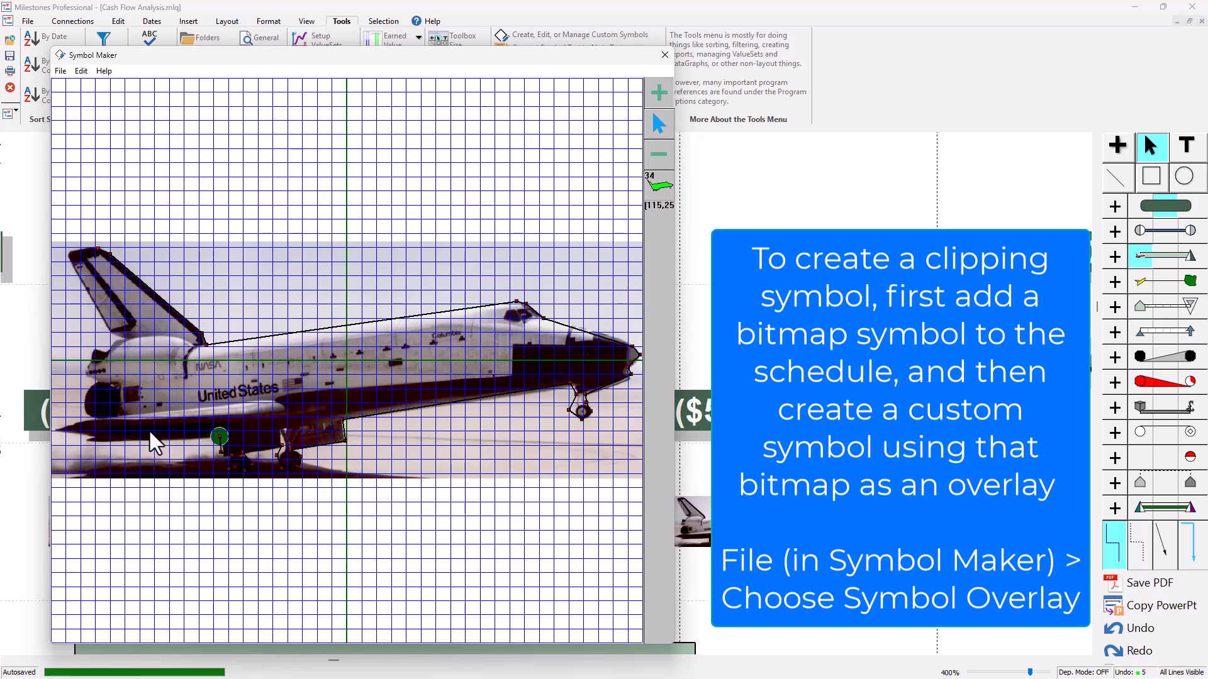
pyautogui.click(87, 439)
pyautogui.click(53, 430)
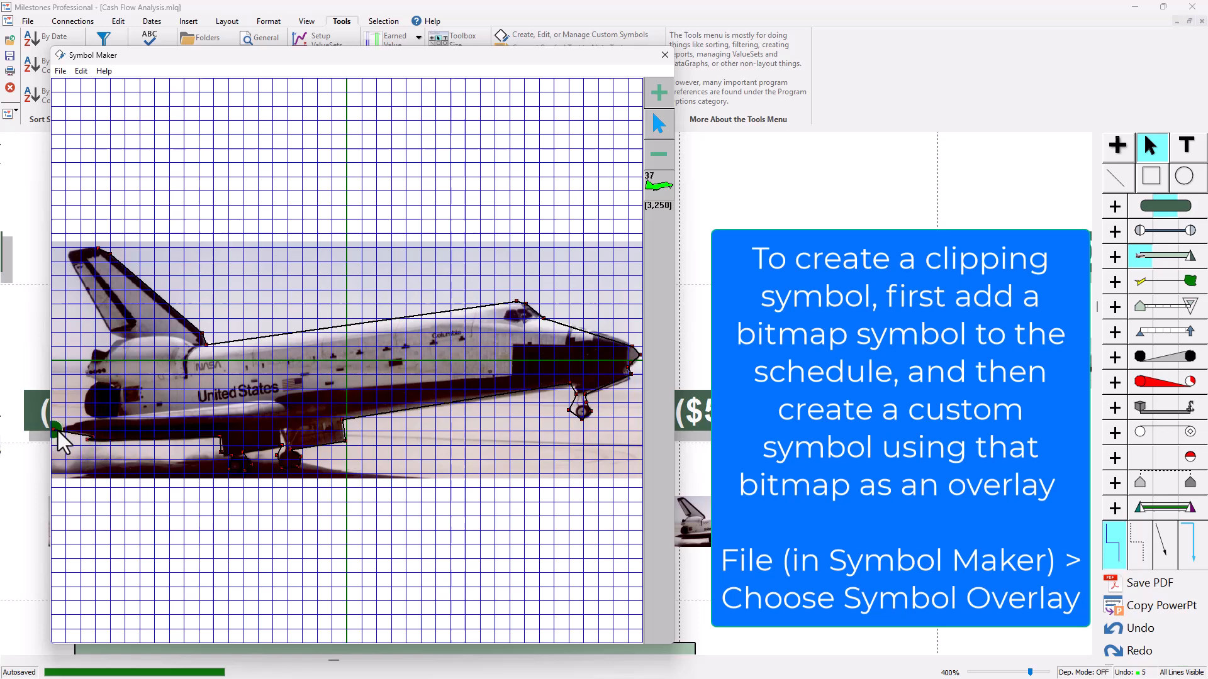
# Trace the shuttle's rear end with points from the wing's upper edge up around the engine nozzles.
pyautogui.click(96, 416)
pyautogui.click(89, 402)
pyautogui.click(87, 388)
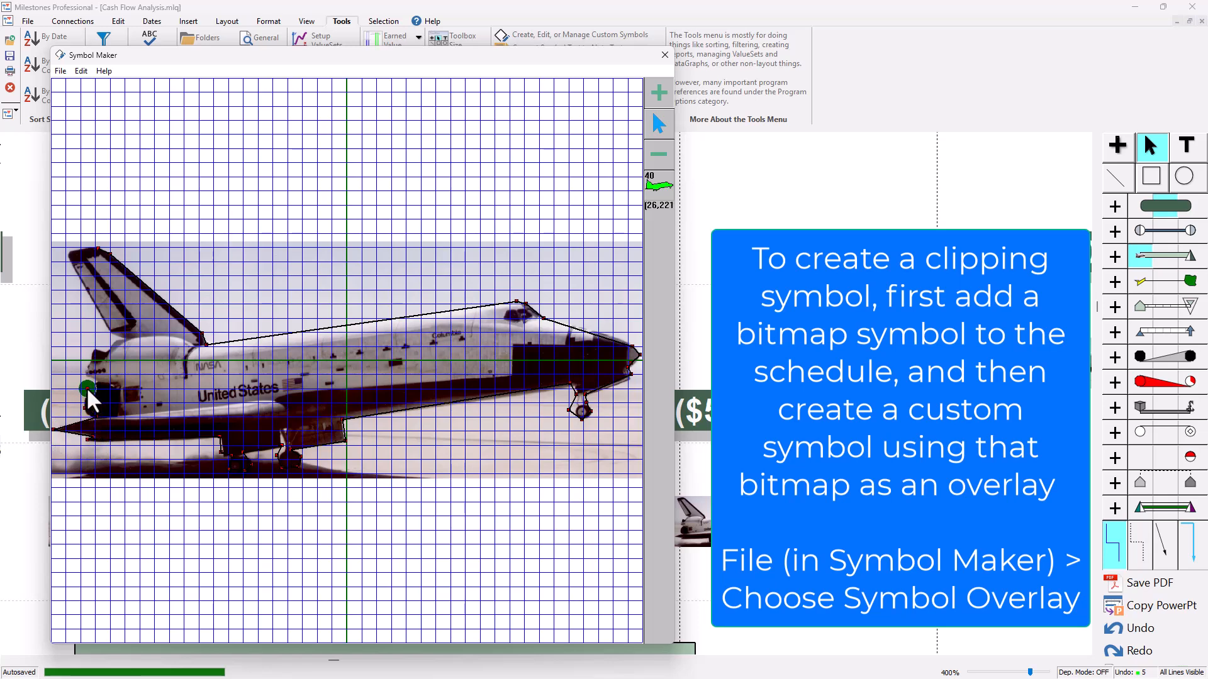
pyautogui.click(97, 379)
pyautogui.click(86, 371)
pyautogui.click(92, 349)
# Trace over the rear engine housing and up the tail fin's rear edge, closing the outline at the fin's tip.
pyautogui.click(103, 346)
pyautogui.click(116, 339)
pyautogui.click(126, 338)
pyautogui.click(111, 331)
pyautogui.click(67, 254)
pyautogui.click(74, 249)
pyautogui.click(95, 245)
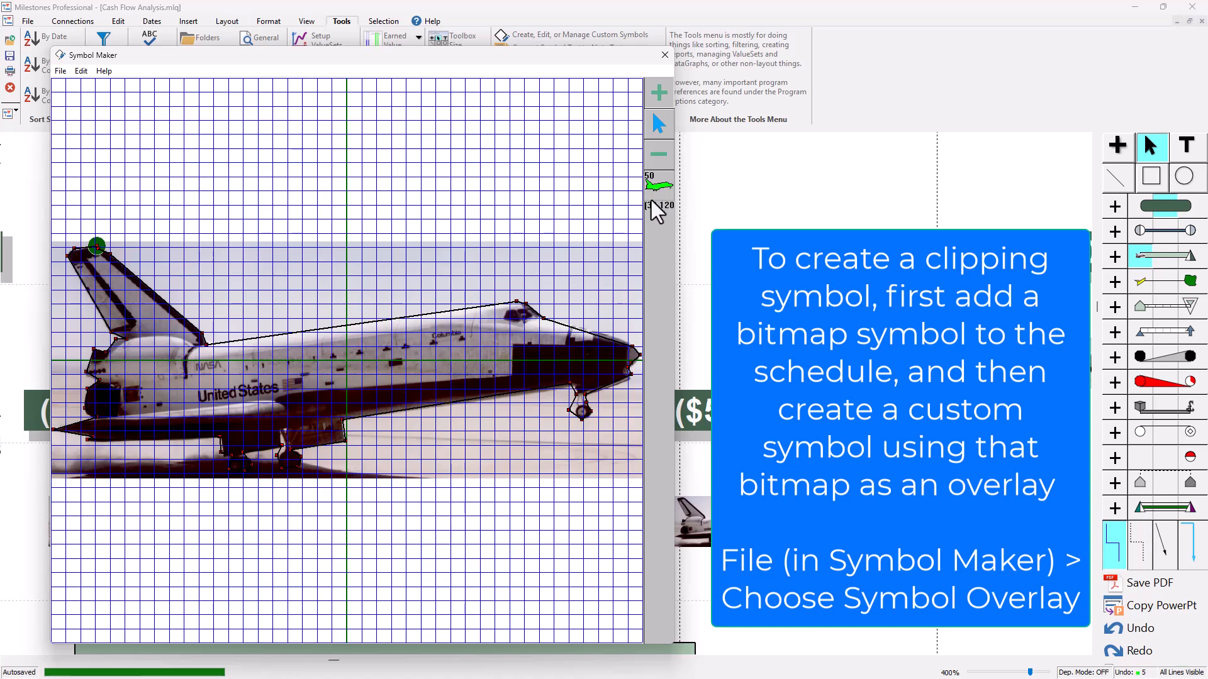
# Save the traced outline as an embedded symbol named shuttle and close the Symbol Maker.
pyautogui.click(61, 72)
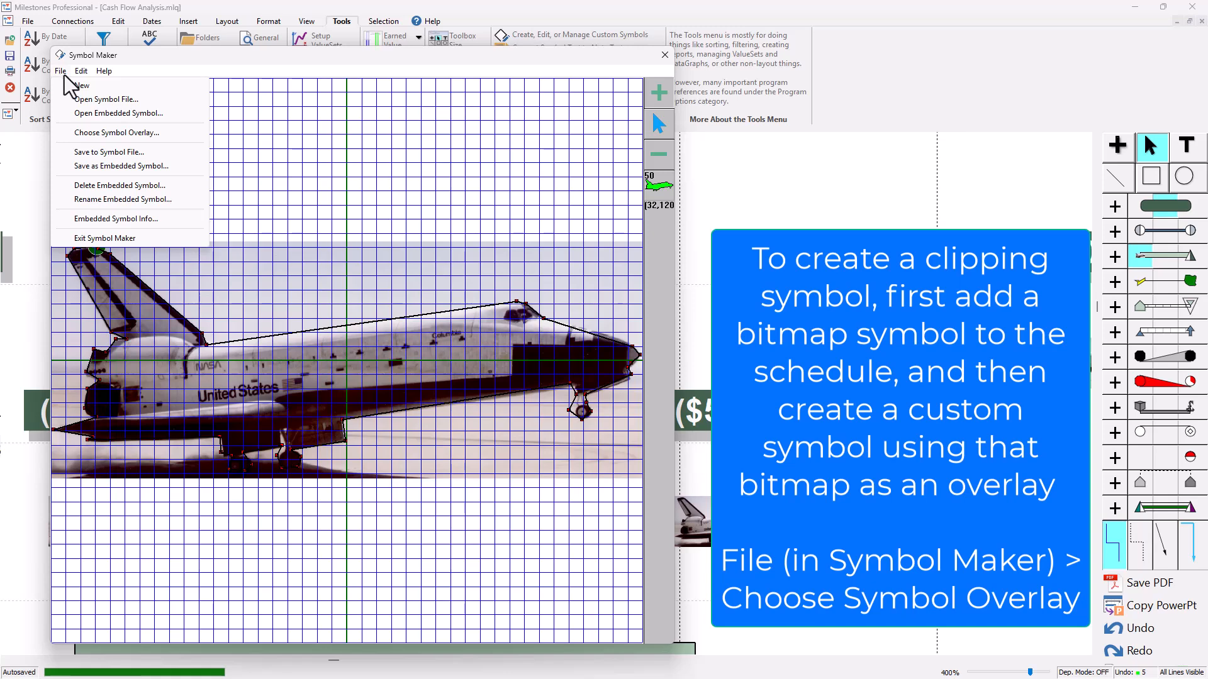
pyautogui.click(112, 166)
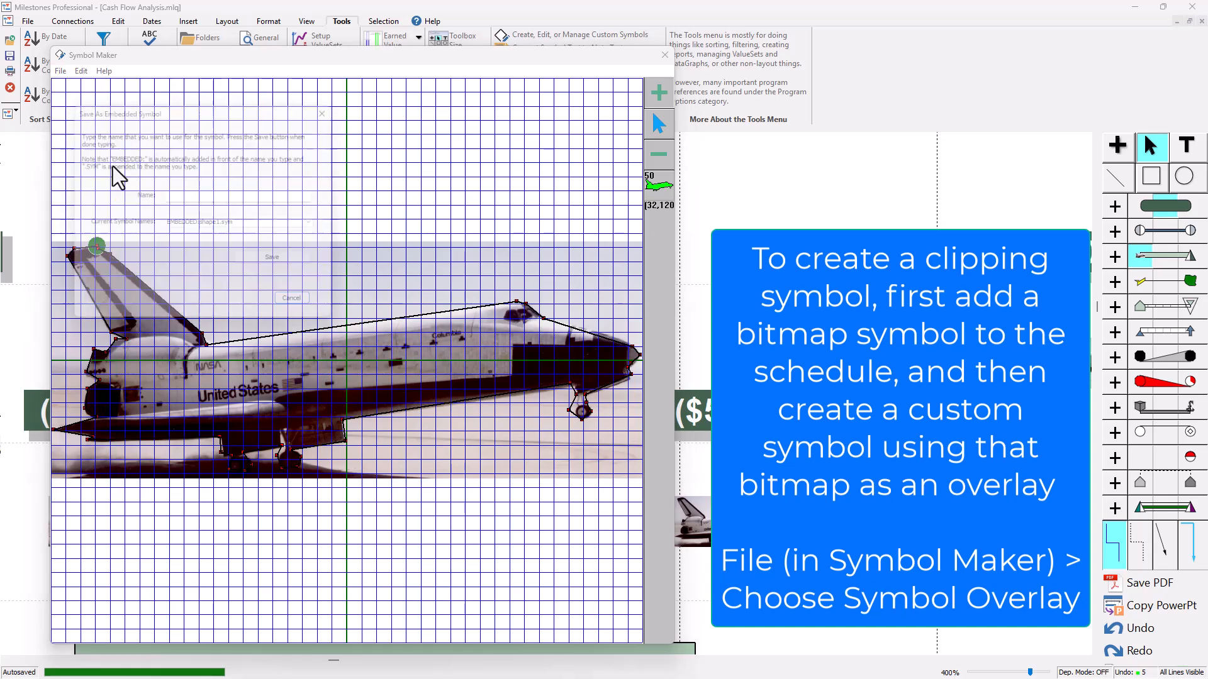
pyautogui.click(175, 195)
pyautogui.write('sh')
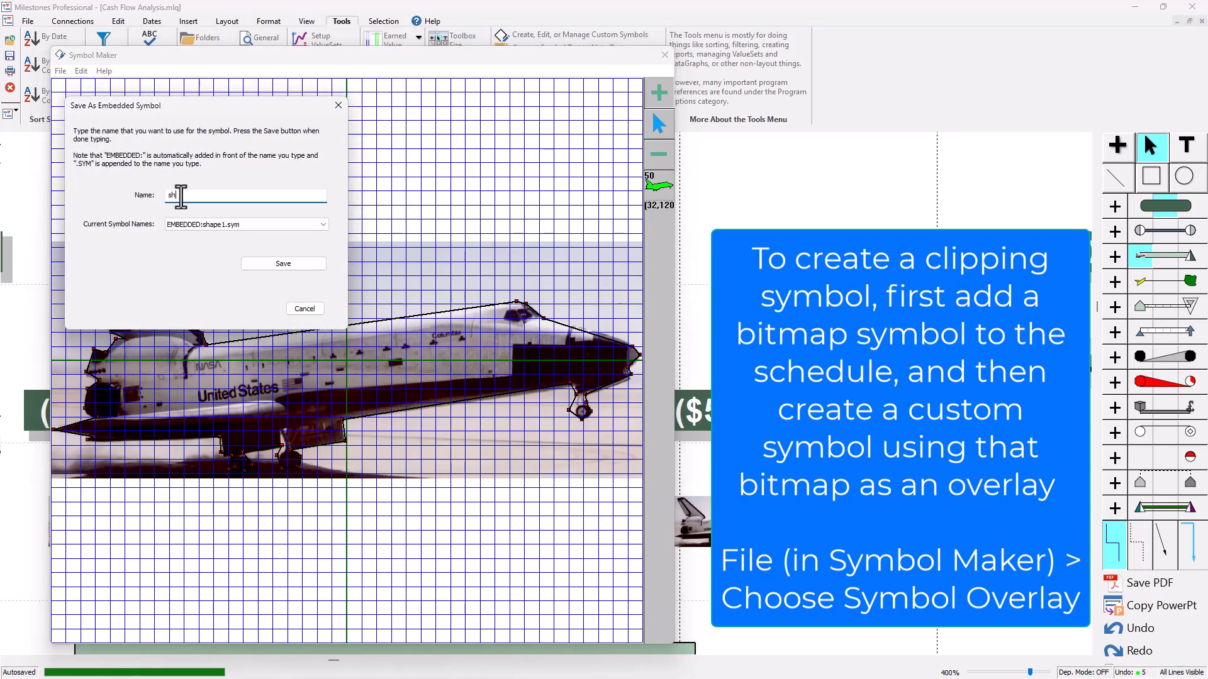
pyautogui.write('uttle')
pyautogui.click(297, 264)
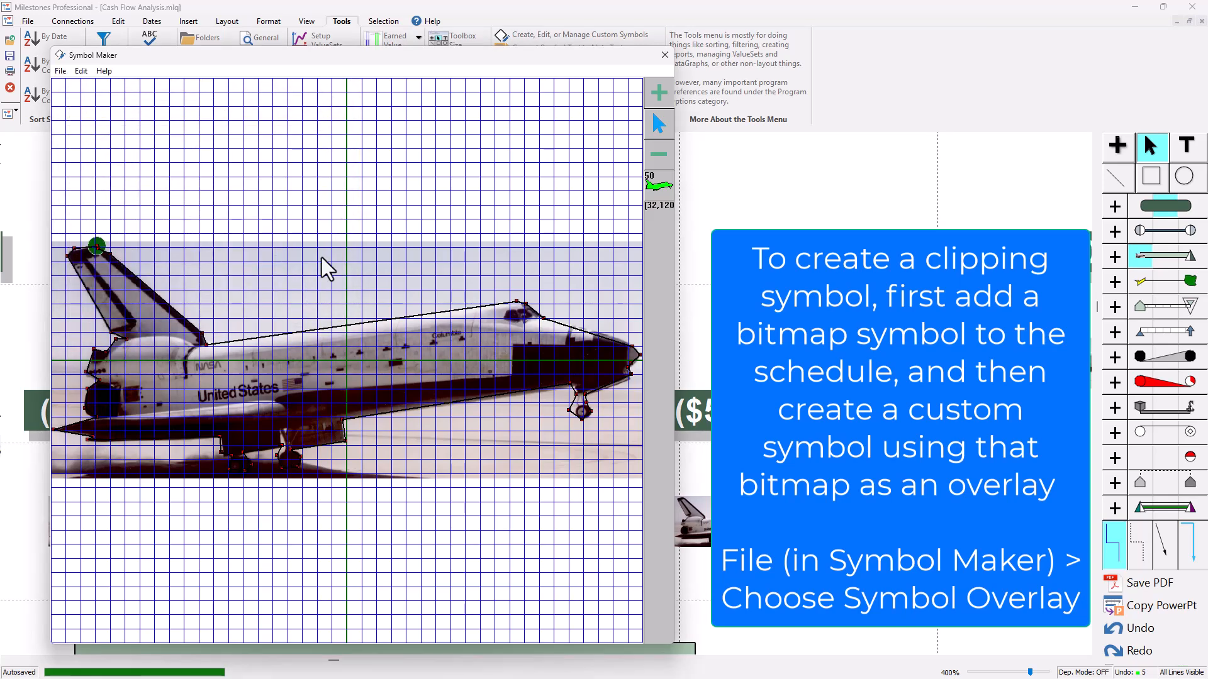
pyautogui.click(664, 55)
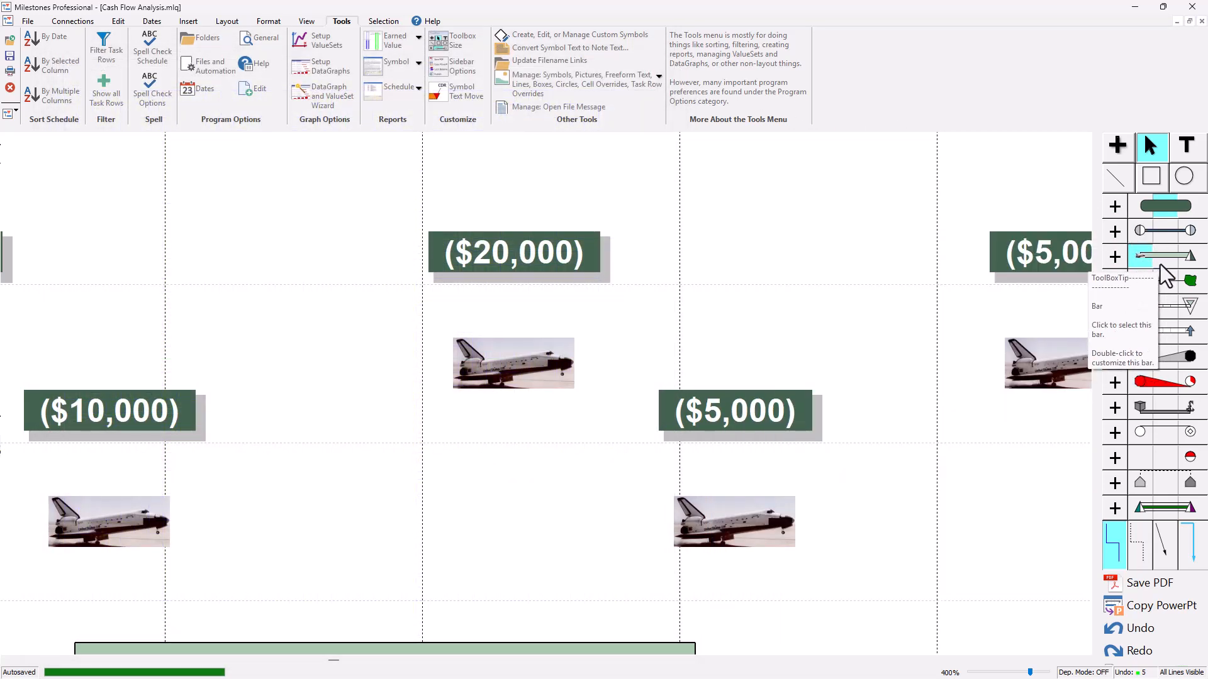
# Assign the user-defined shape EMBEDDED:shuttle.sym to the upward triangle toolbox symbol paired with the shuttle bitmap symbol.
pyautogui.doubleClick(1194, 259)
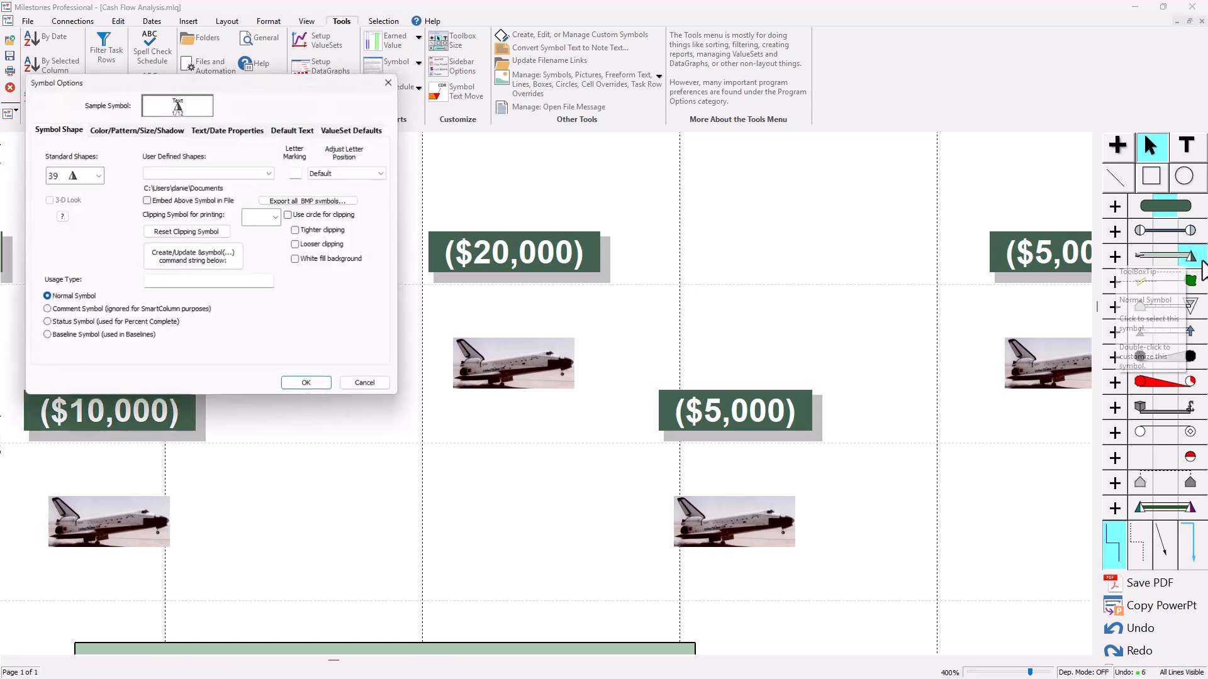
pyautogui.click(73, 176)
pyautogui.click(75, 176)
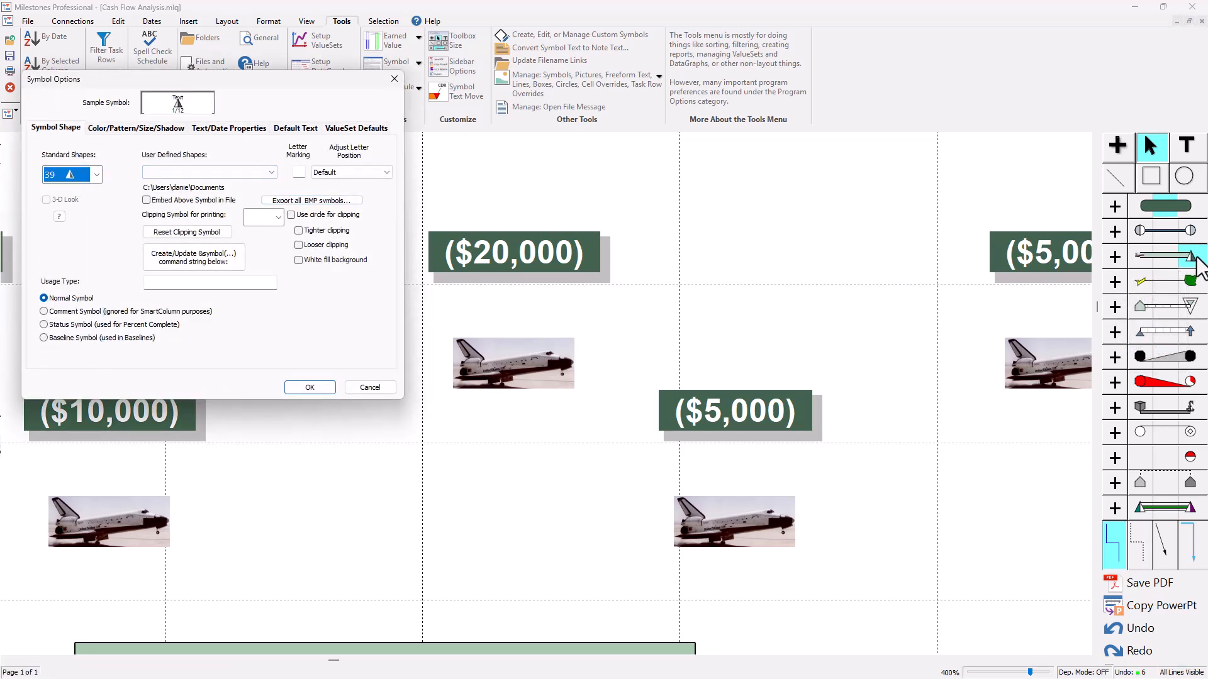
pyautogui.click(260, 171)
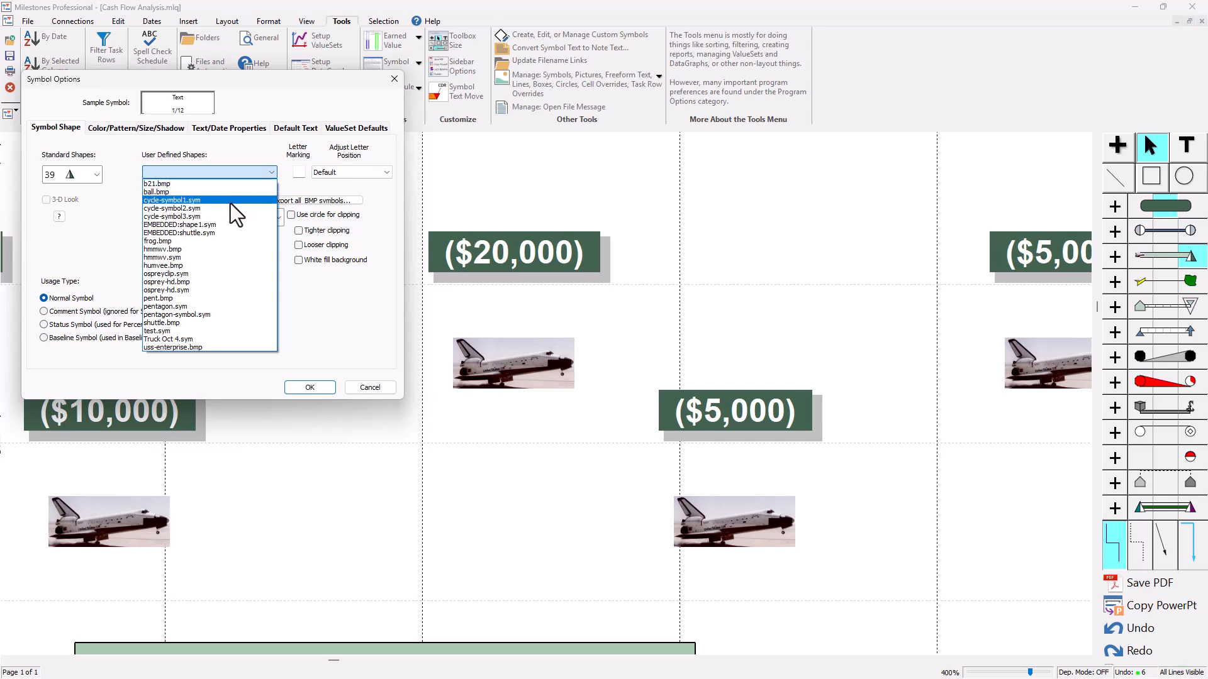
pyautogui.click(198, 234)
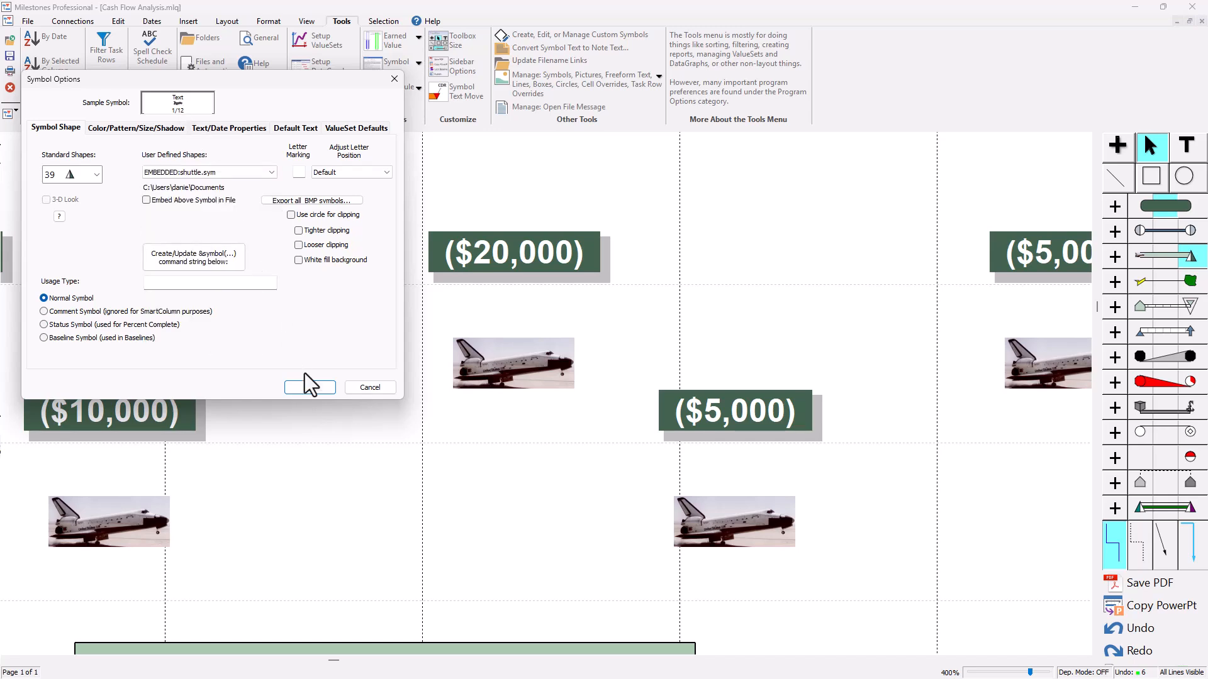
# Set the traced shuttle symbol's fill color to Blue and place one beside the shuttle bitmap under ($20,000).
pyautogui.click(137, 127)
pyautogui.click(130, 192)
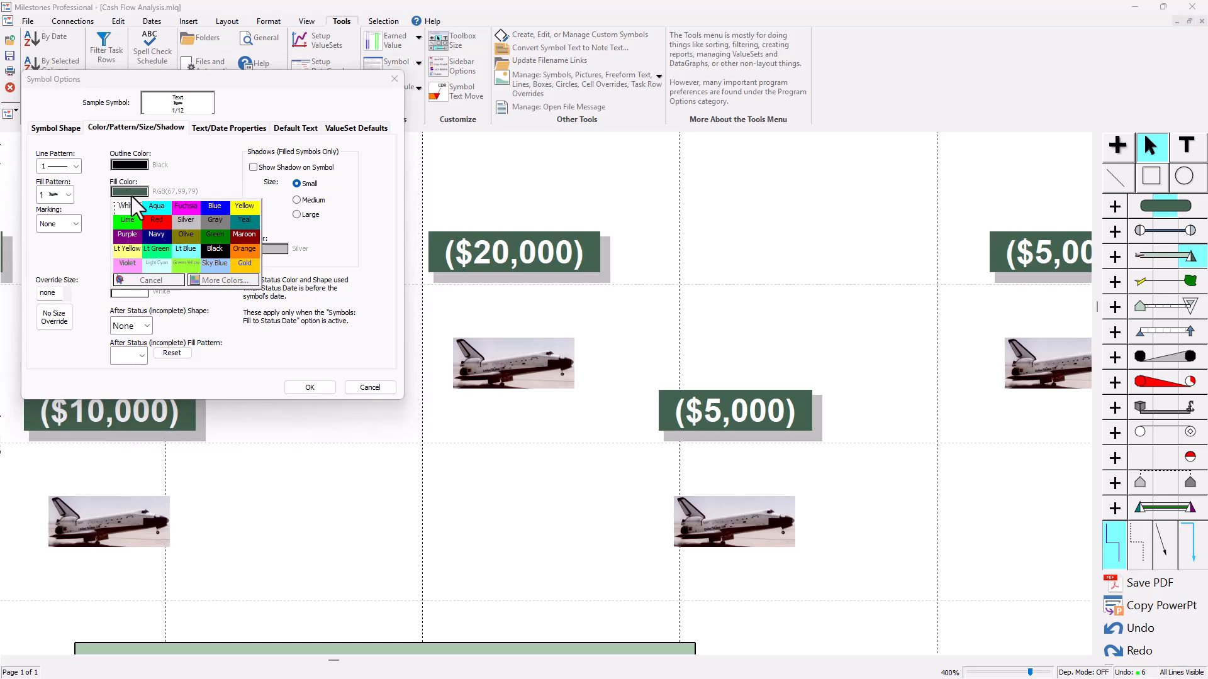
pyautogui.click(214, 213)
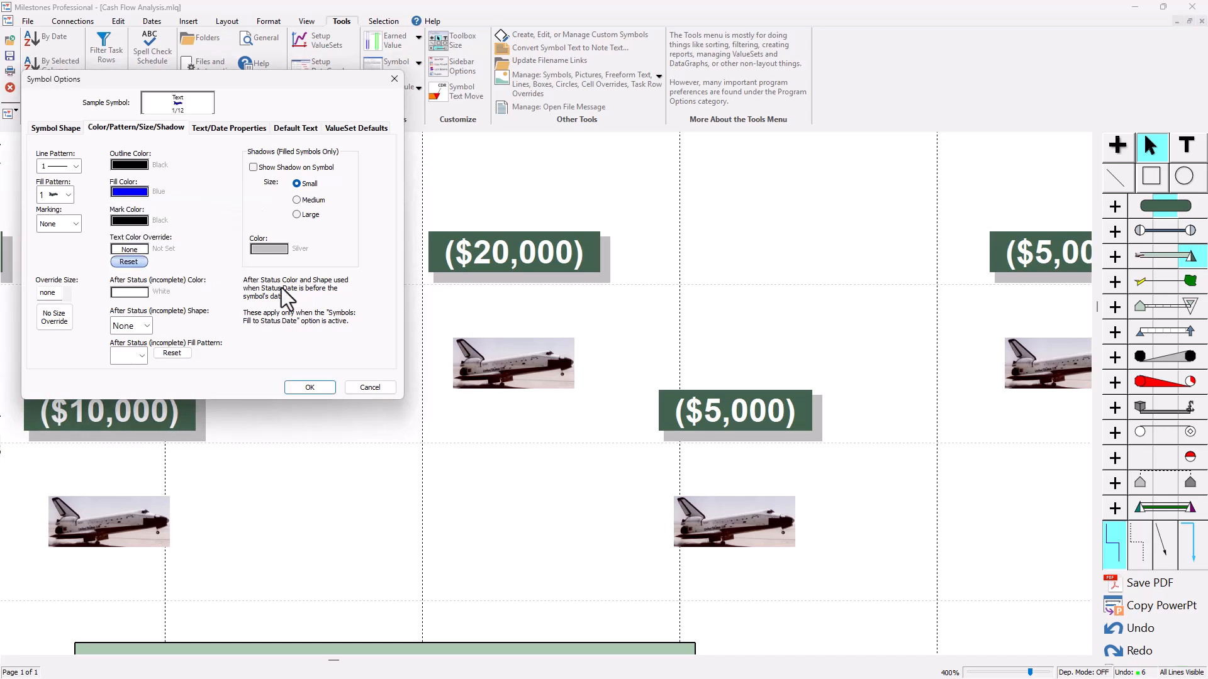
pyautogui.click(311, 387)
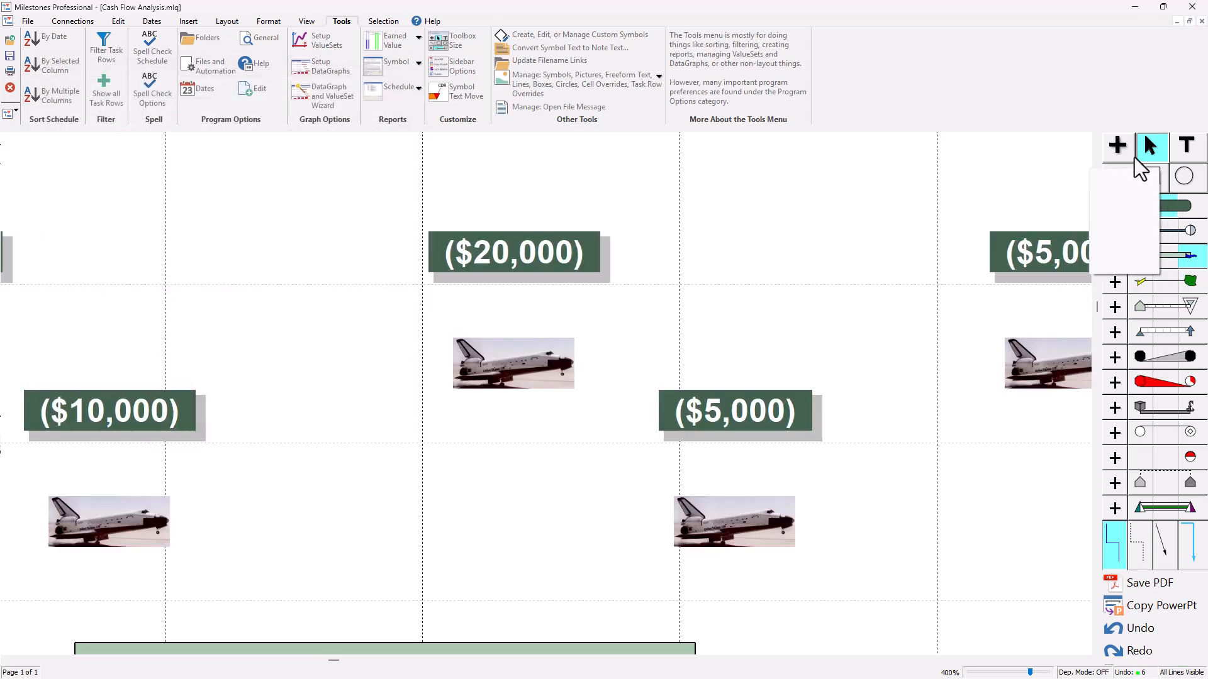
pyautogui.click(1118, 145)
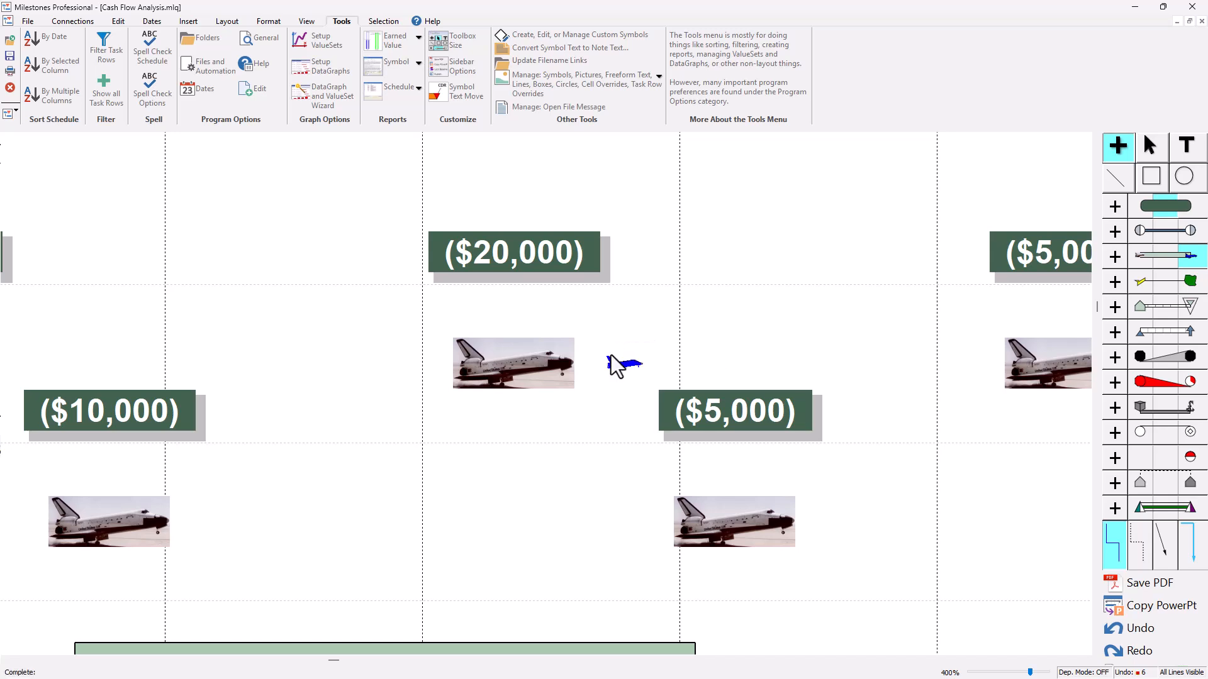
pyautogui.click(610, 357)
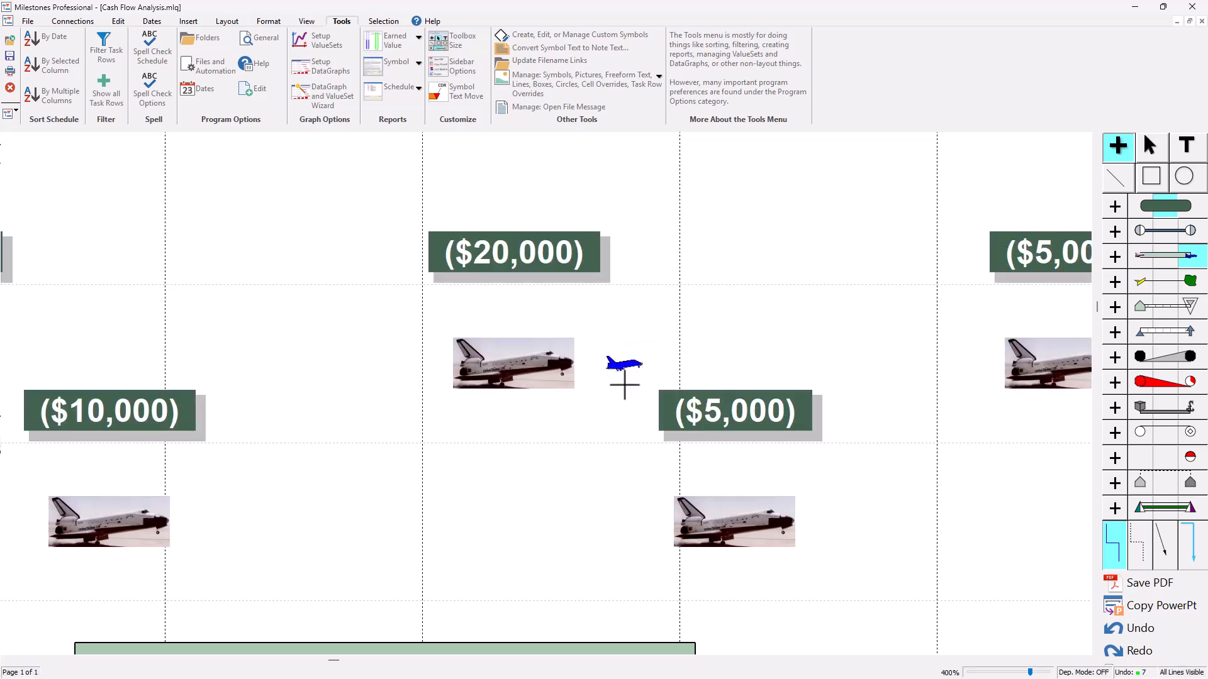
# Override the blue shuttle symbol's size to 3.00, update placed symbols, and move it further away from the ($20,000) shuttle bitmap.
pyautogui.doubleClick(1191, 257)
pyautogui.click(149, 128)
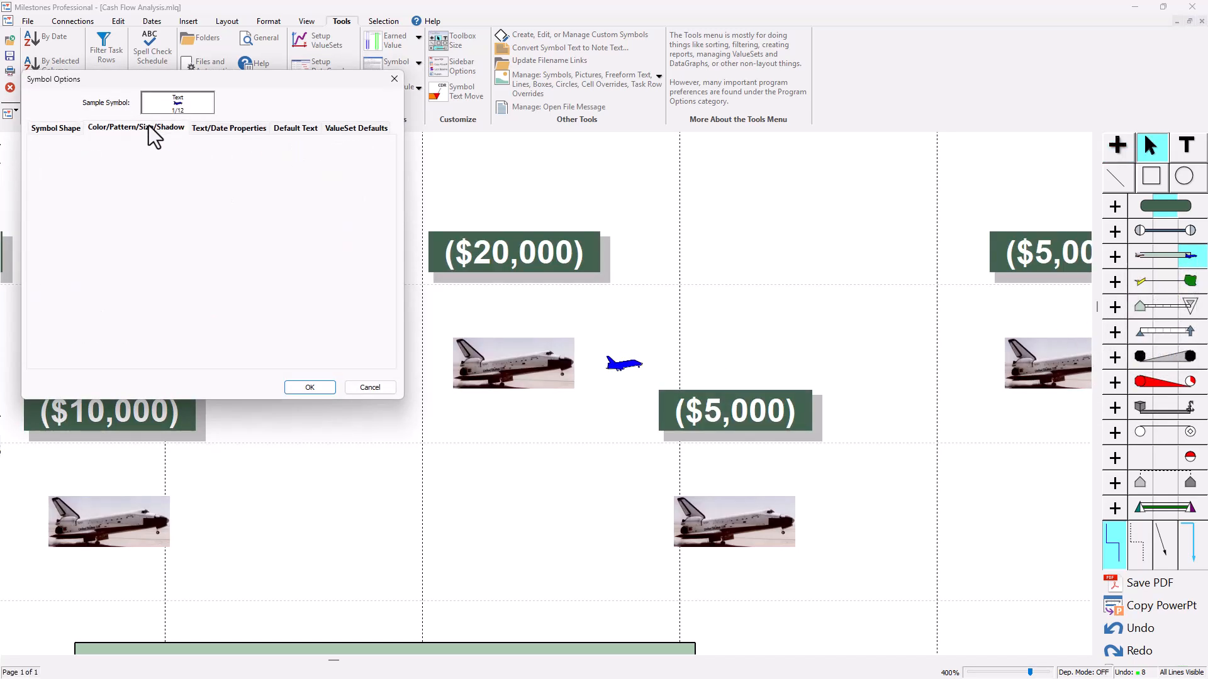
pyautogui.click(298, 387)
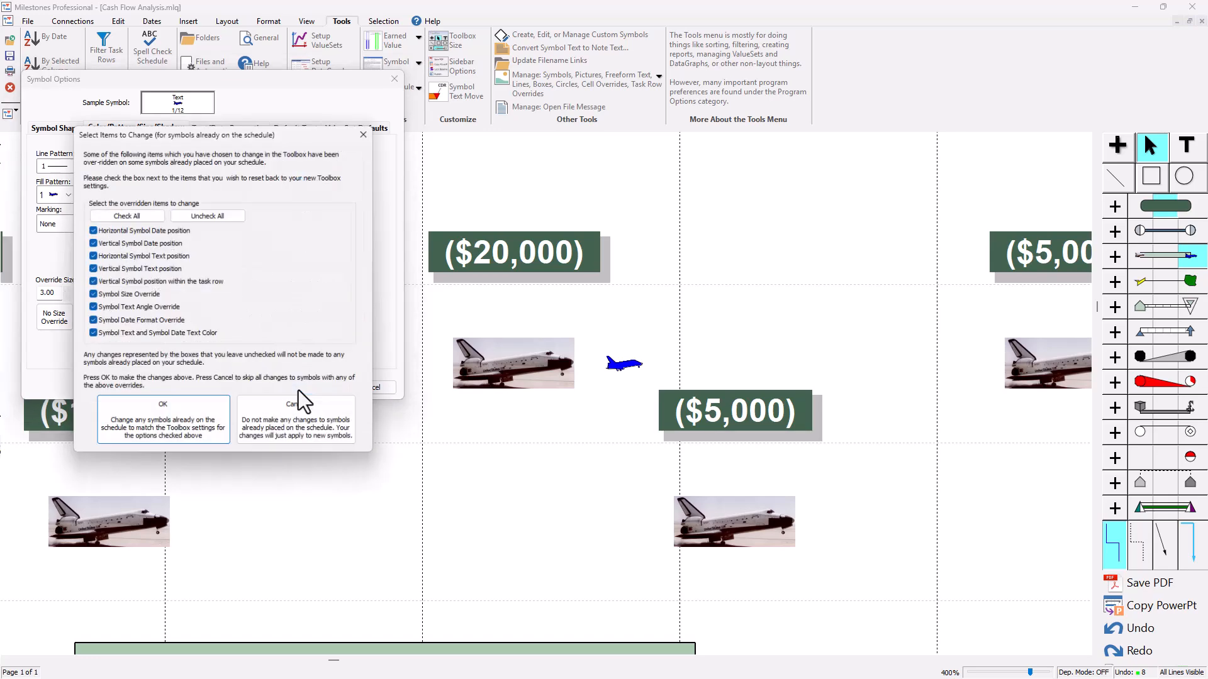
pyautogui.click(232, 414)
pyautogui.moveTo(638, 380)
pyautogui.mouseDown()
pyautogui.moveTo(656, 377)
pyautogui.moveTo(650, 367)
pyautogui.mouseUp()
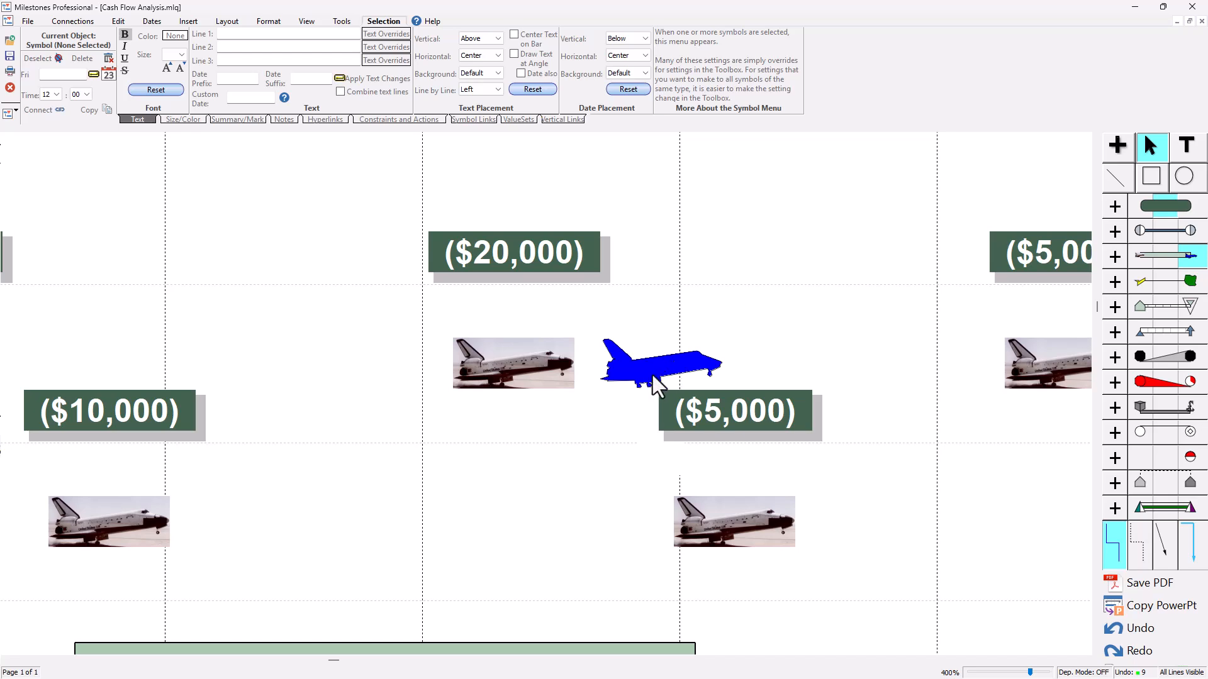
pyautogui.moveTo(653, 373); pyautogui.dragTo(796, 383)
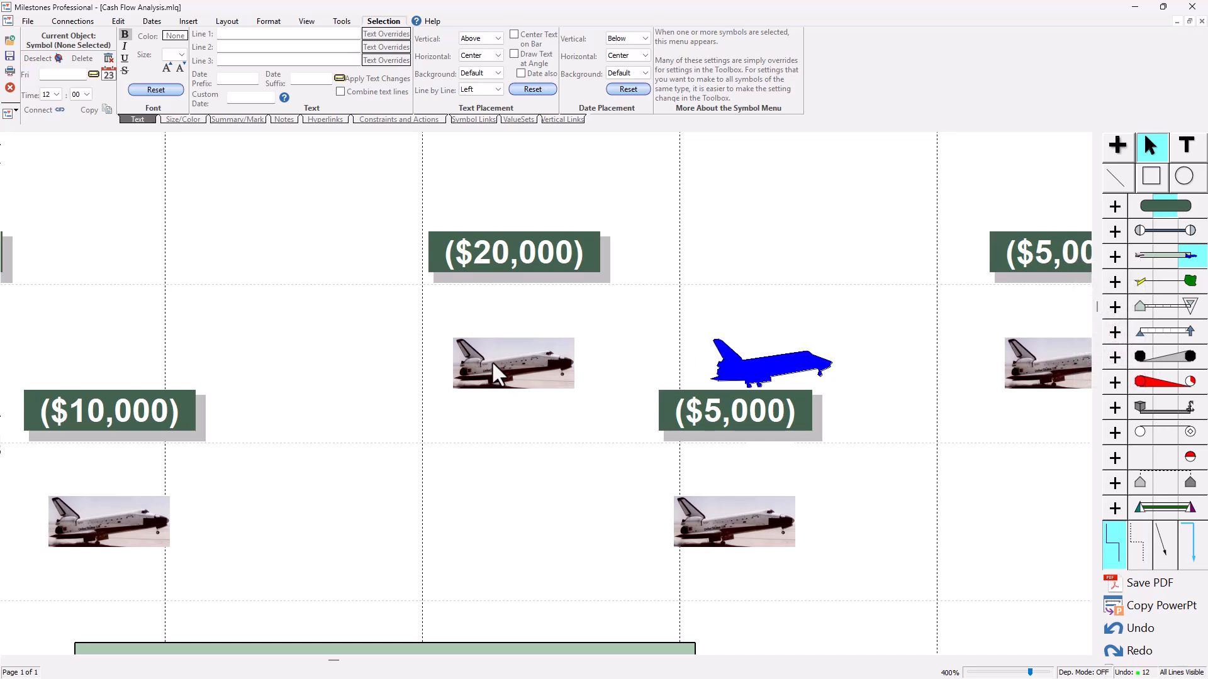
# Set the shuttle.bmp toolbox symbol's clipping symbol for printing to symbol 6, the blue shuttle outline.
pyautogui.doubleClick(1144, 260)
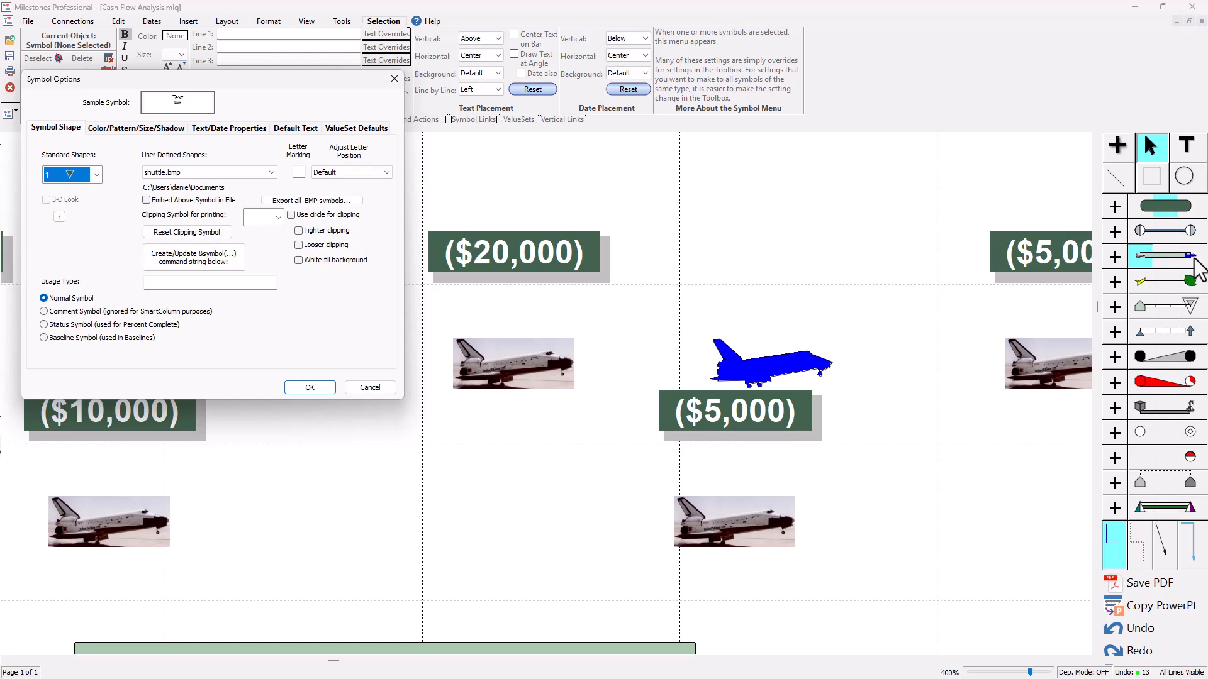
pyautogui.click(278, 215)
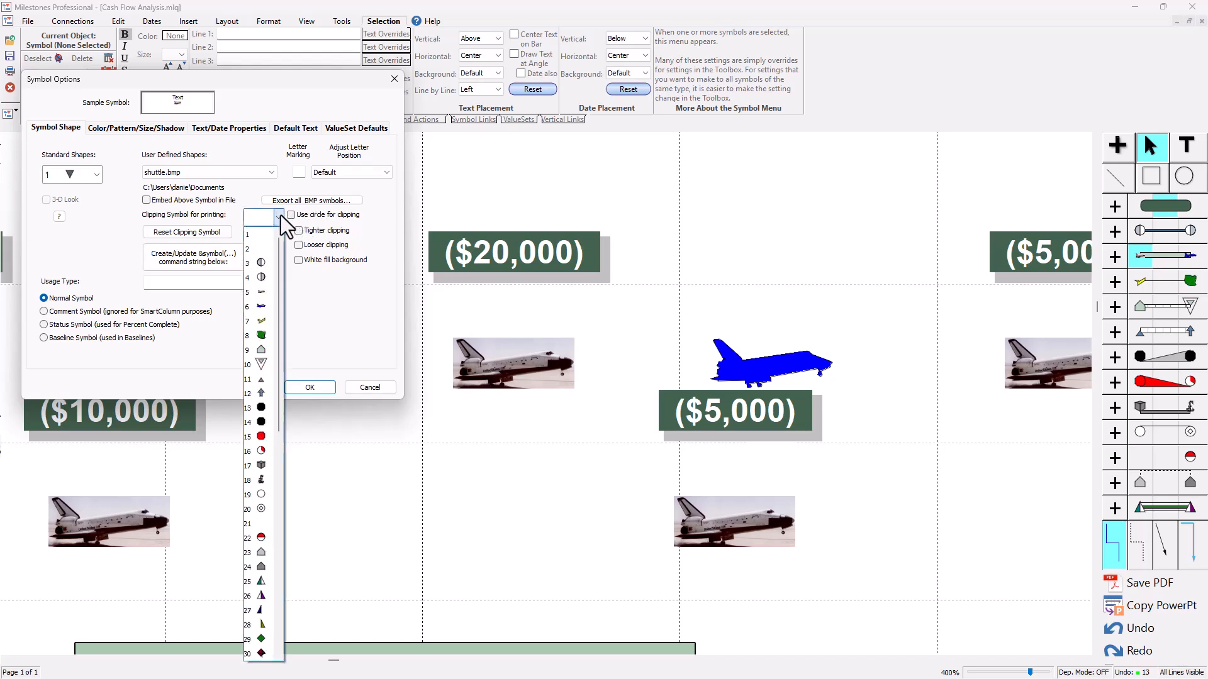
pyautogui.click(265, 309)
pyautogui.click(309, 387)
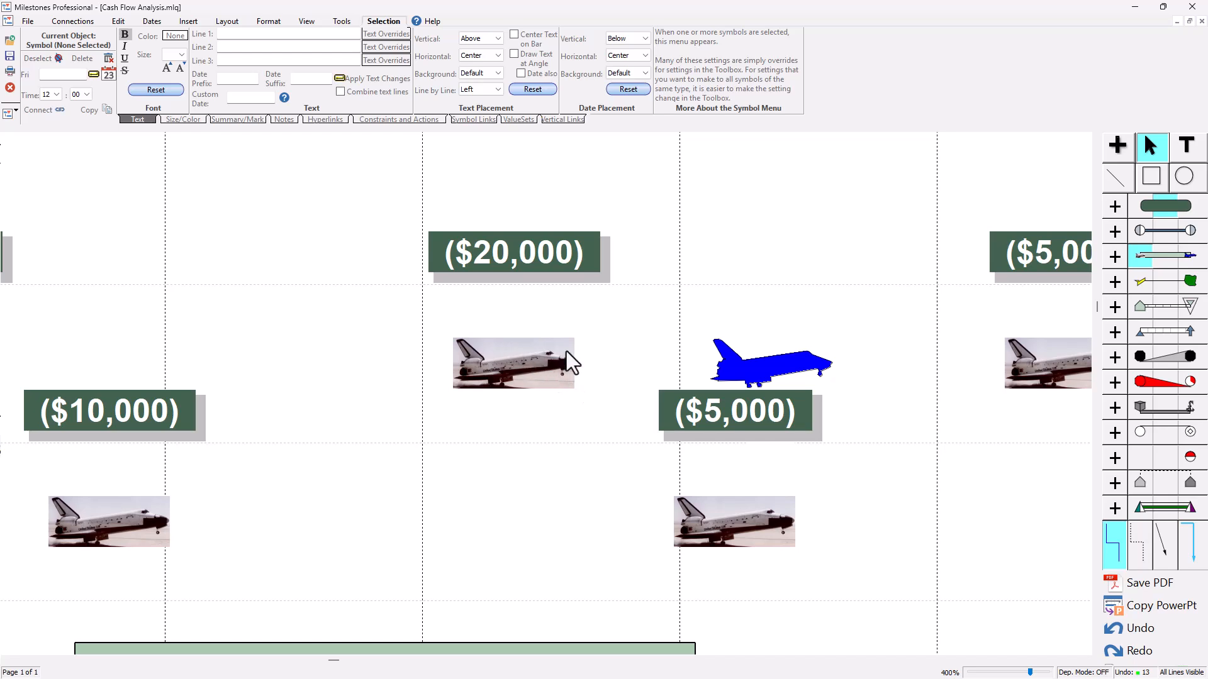
# Copy all schedule pages to a new PowerPoint presentation.
pyautogui.click(71, 21)
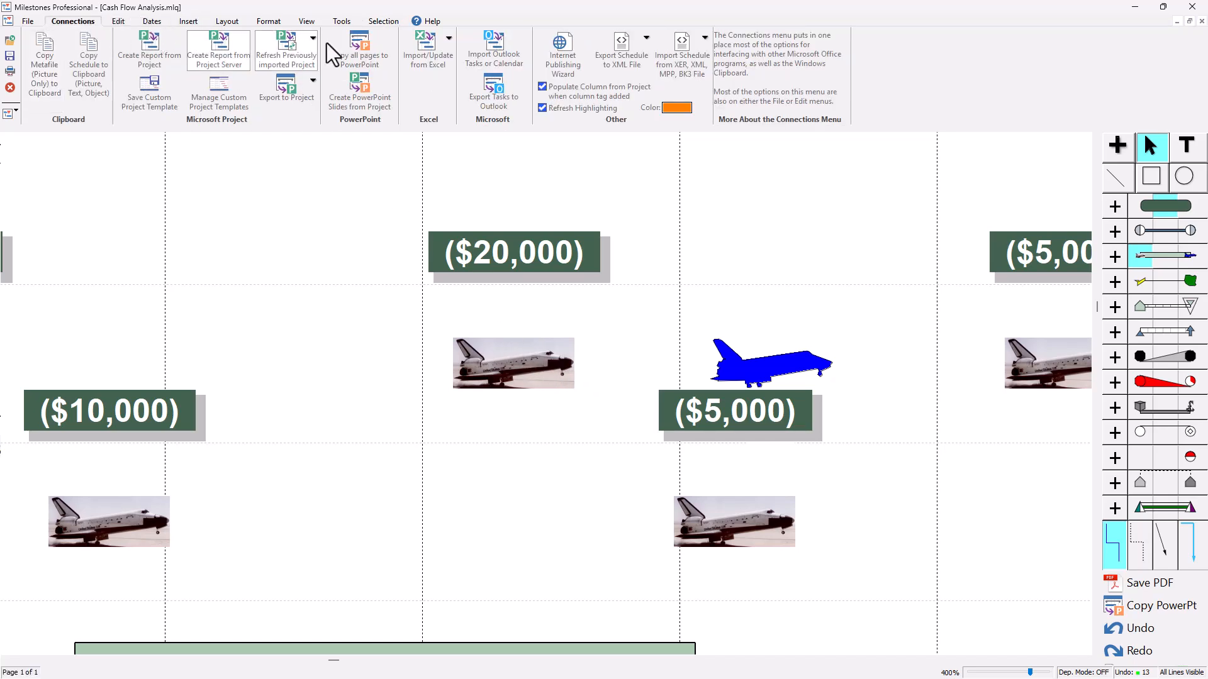
pyautogui.click(368, 44)
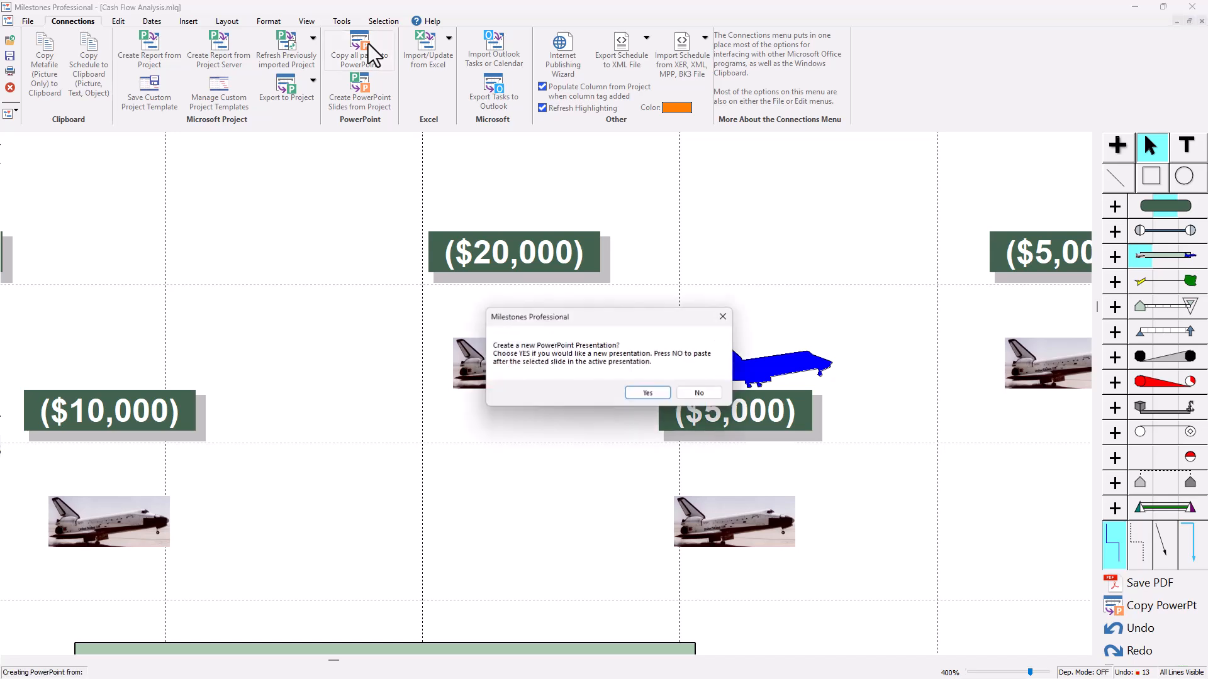
pyautogui.click(643, 397)
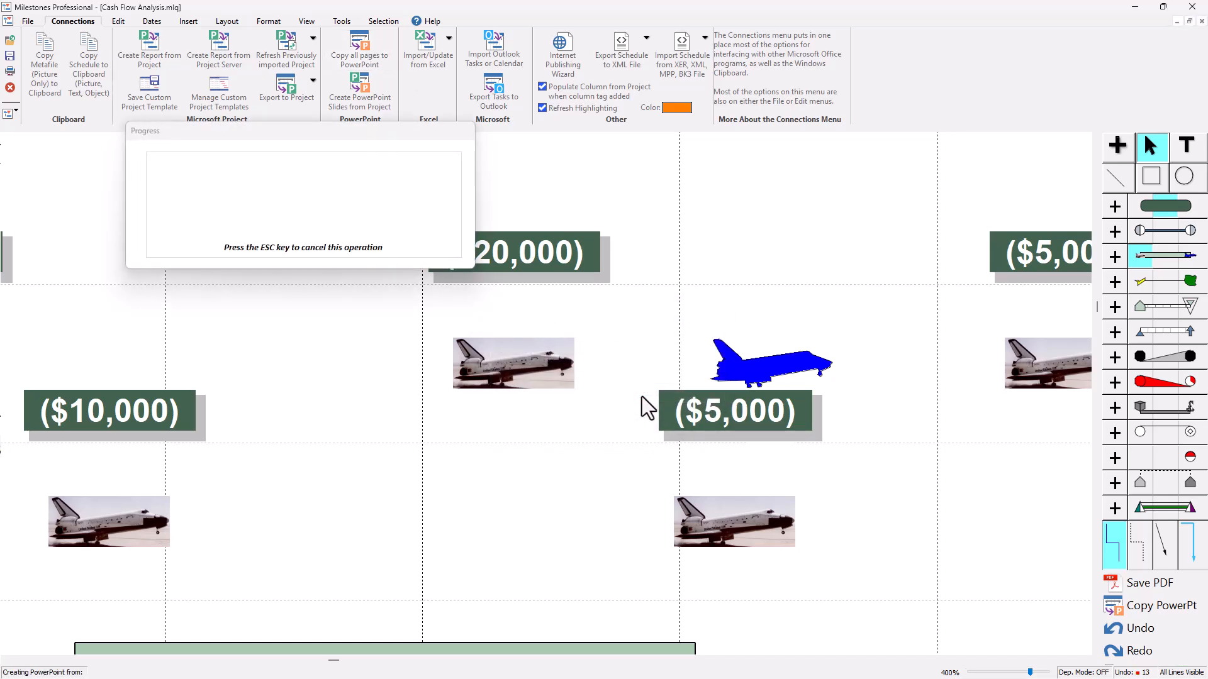